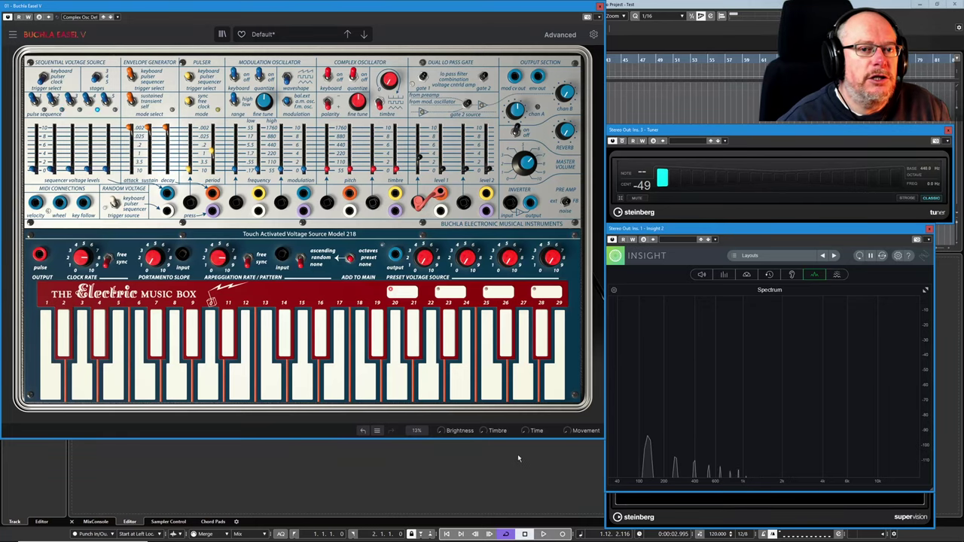
- Open the Settings panel and check the MIDI channel list, leaving it at All
{"action": "left_click", "coordinate": [593, 34]}
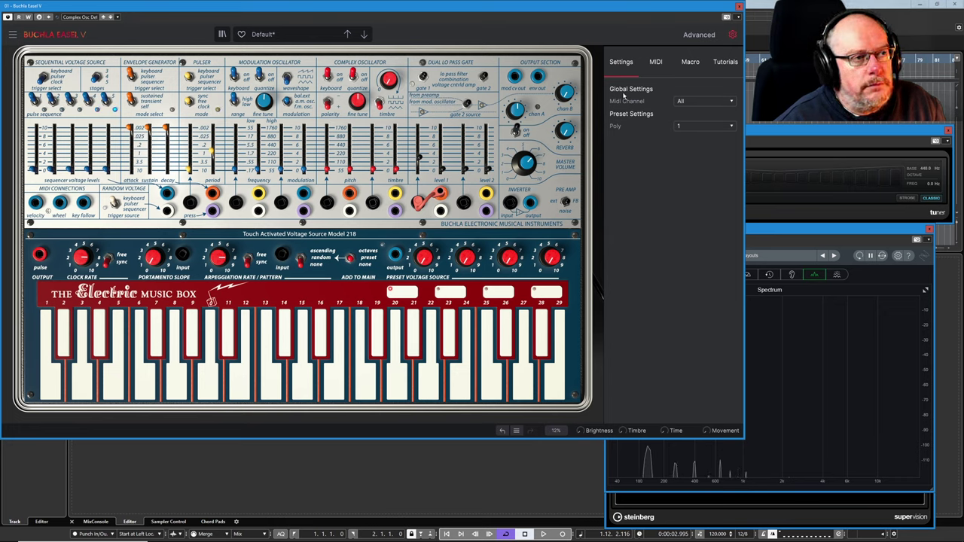
{"action": "left_click", "coordinate": [695, 104]}
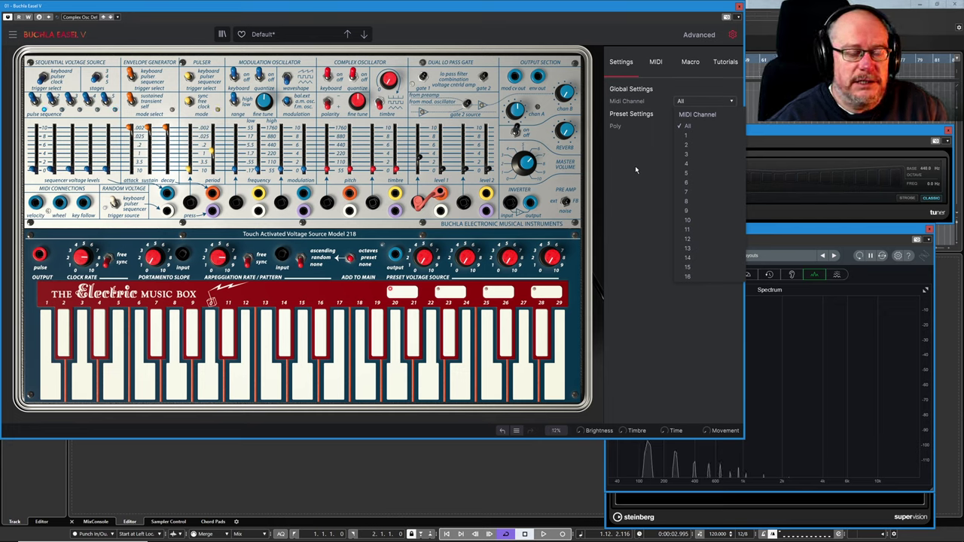
{"action": "left_click", "coordinate": [638, 168]}
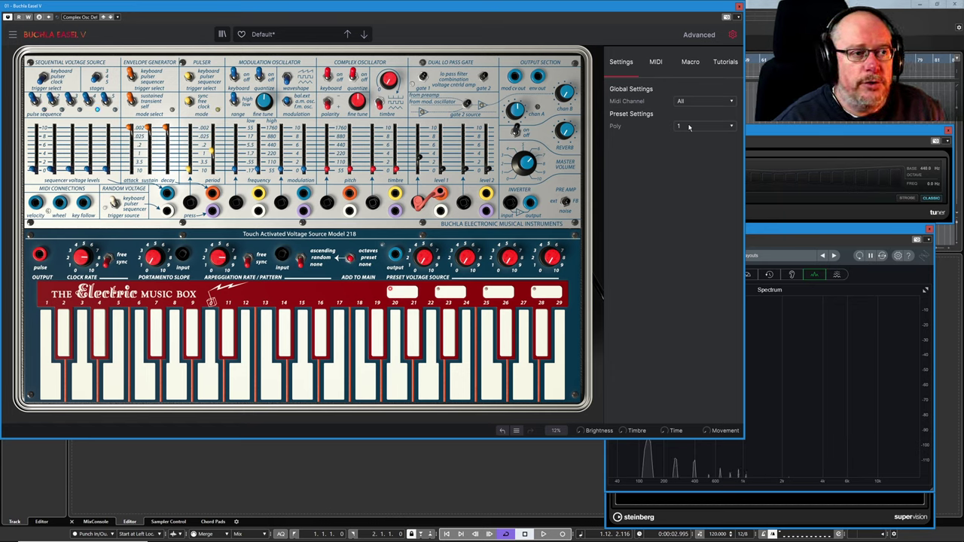
- Change the preset's Poly setting from 1 to 4 voices
{"action": "left_click", "coordinate": [688, 126]}
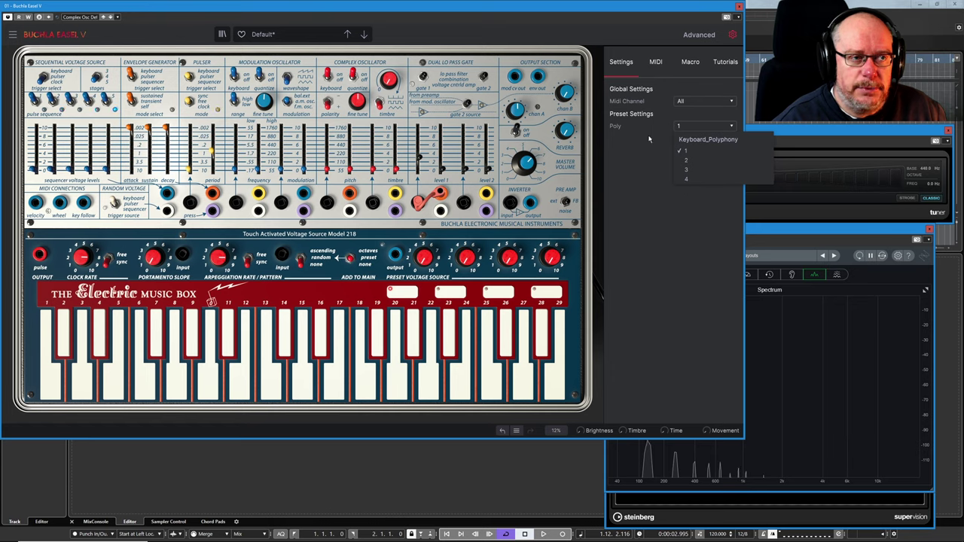
{"action": "left_click", "coordinate": [686, 179]}
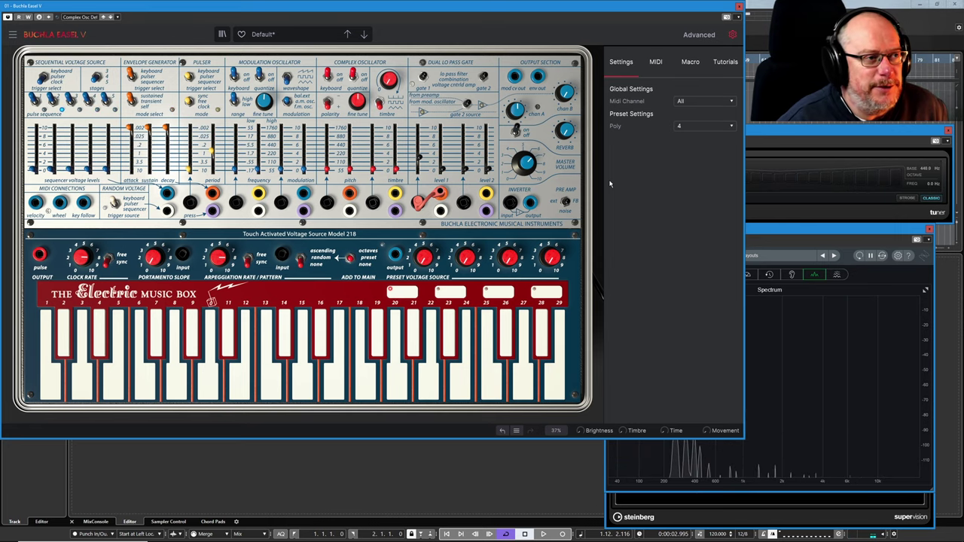
{"action": "left_click", "coordinate": [689, 126]}
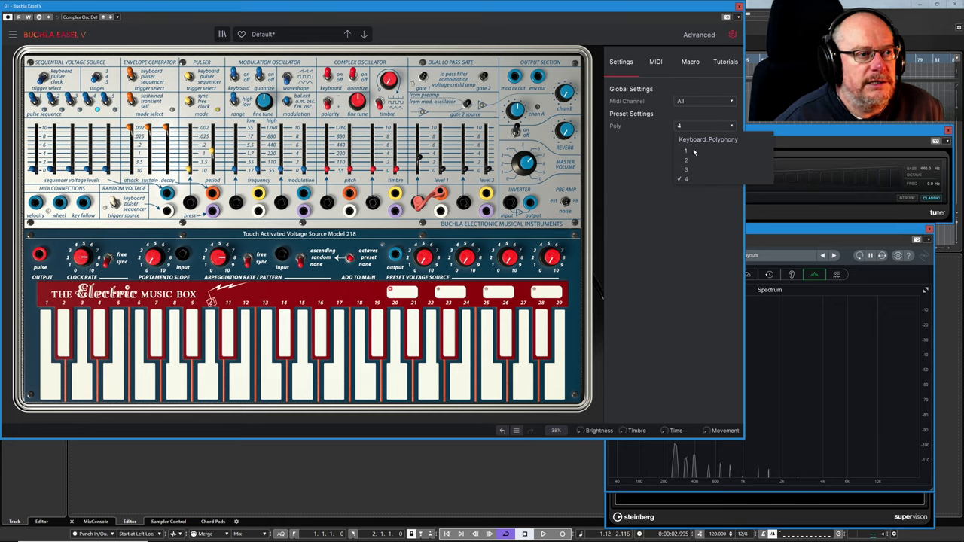
- Return Poly to 1 voice, then browse the MIDI CC mapping list and Add control list without adding anything
{"action": "left_click", "coordinate": [693, 151]}
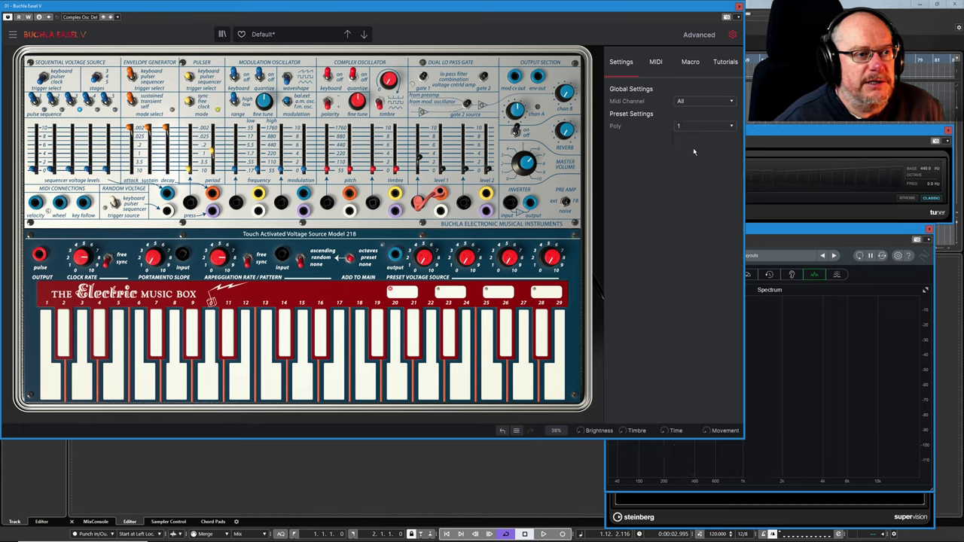
{"action": "left_click", "coordinate": [657, 63]}
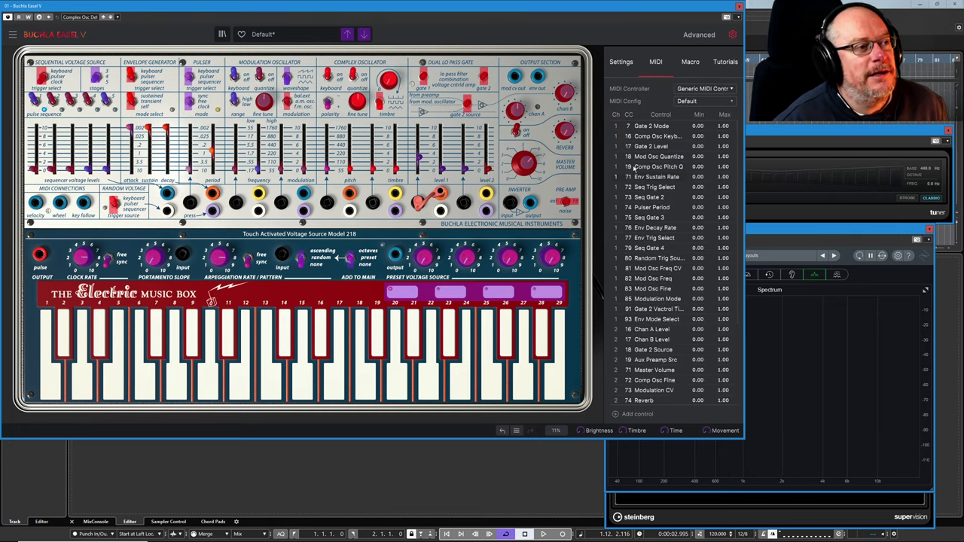
{"action": "scroll", "coordinate": [665, 222], "scroll_direction": "down", "scroll_amount": 4}
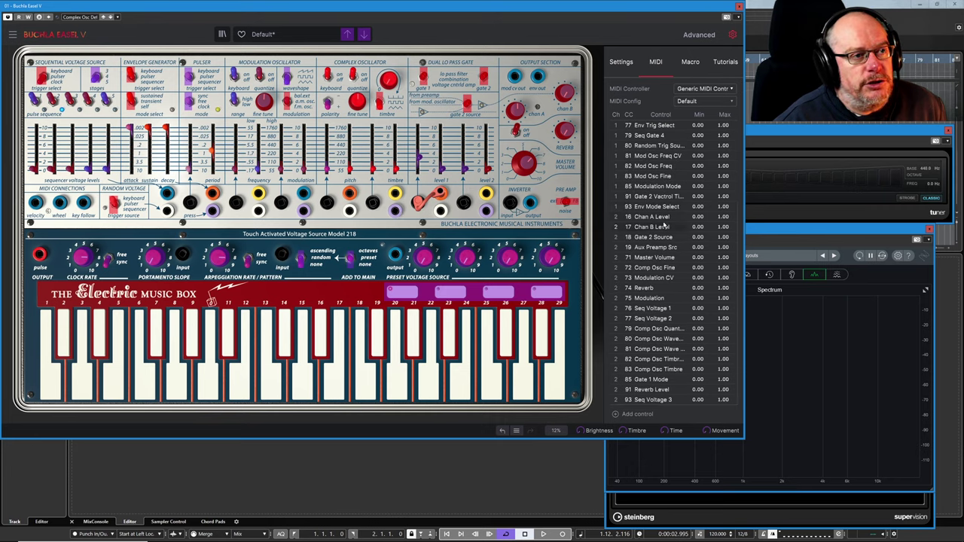
{"action": "scroll", "coordinate": [665, 227], "scroll_direction": "up", "scroll_amount": 4}
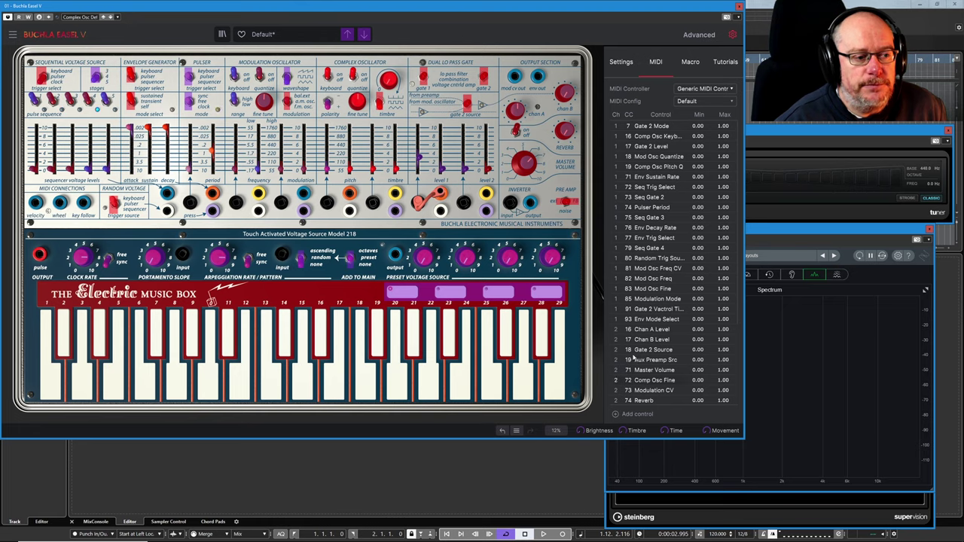
{"action": "scroll", "coordinate": [676, 274], "scroll_direction": "down", "scroll_amount": 4}
{"action": "scroll", "coordinate": [655, 248], "scroll_direction": "up", "scroll_amount": 4}
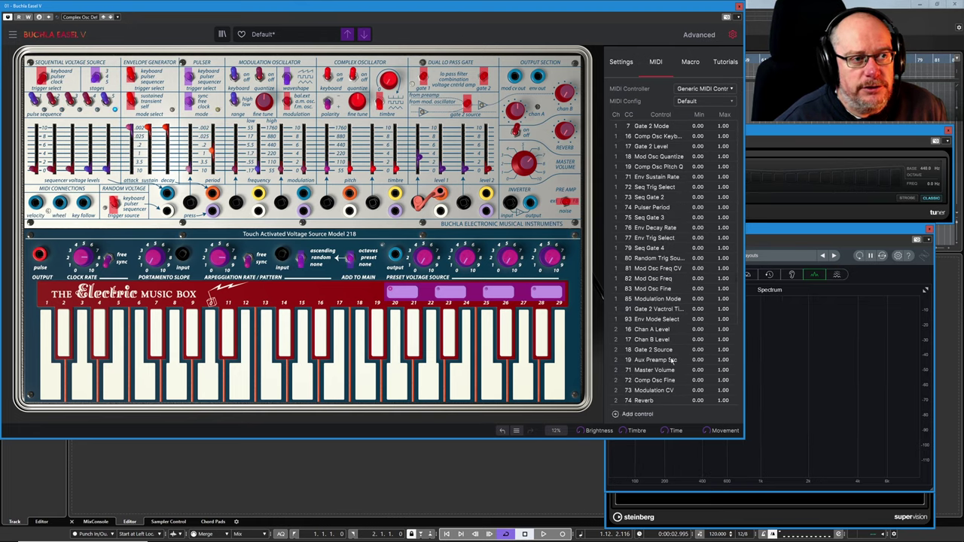
{"action": "left_click", "coordinate": [617, 415]}
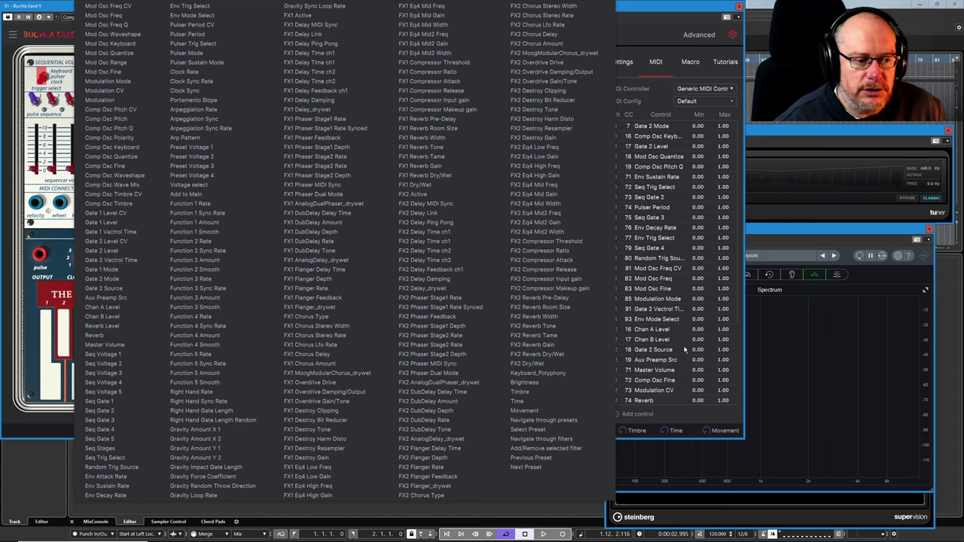
{"action": "key", "text": "Escape"}
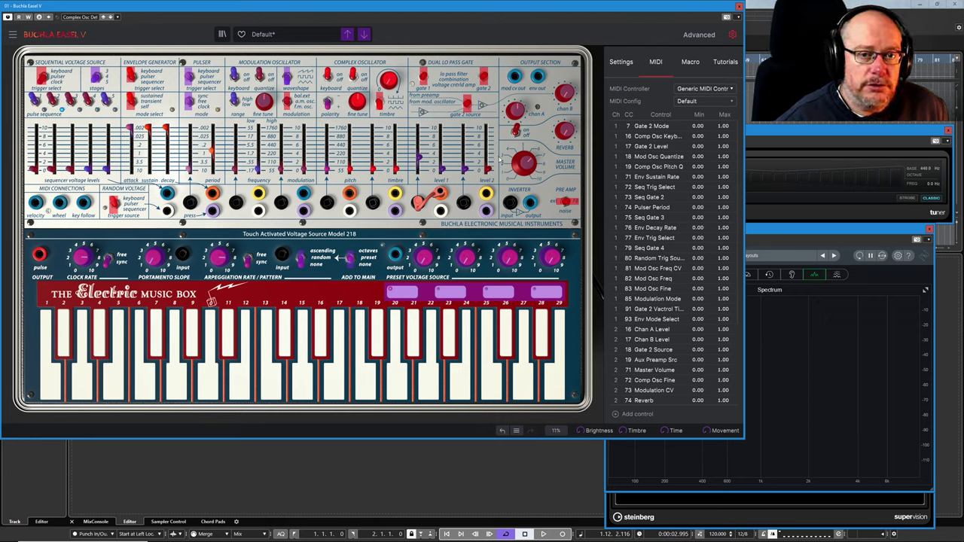
- Select the Master Volume row and MIDI-learn the Reverb knob, adding Reverb Level on CC 28
{"action": "left_click", "coordinate": [527, 167]}
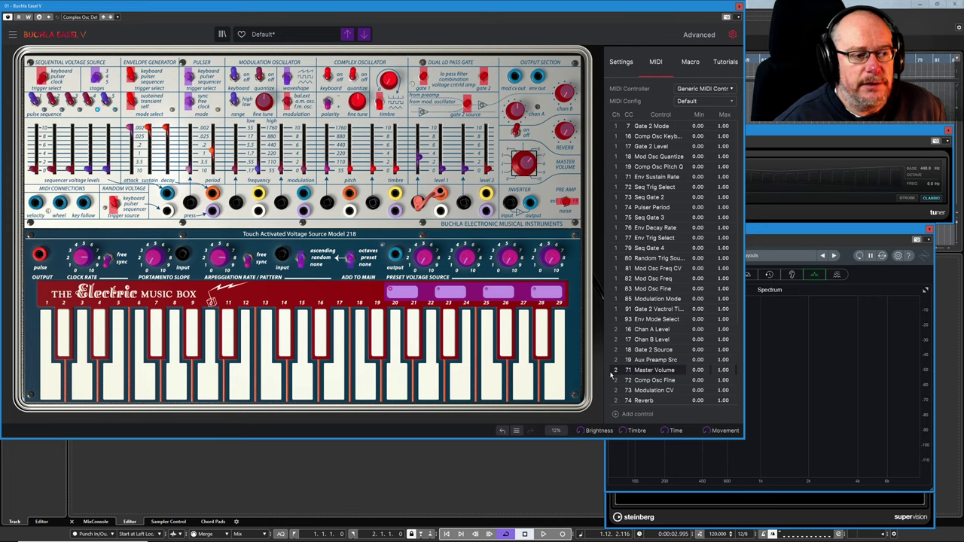
{"action": "left_click", "coordinate": [570, 134]}
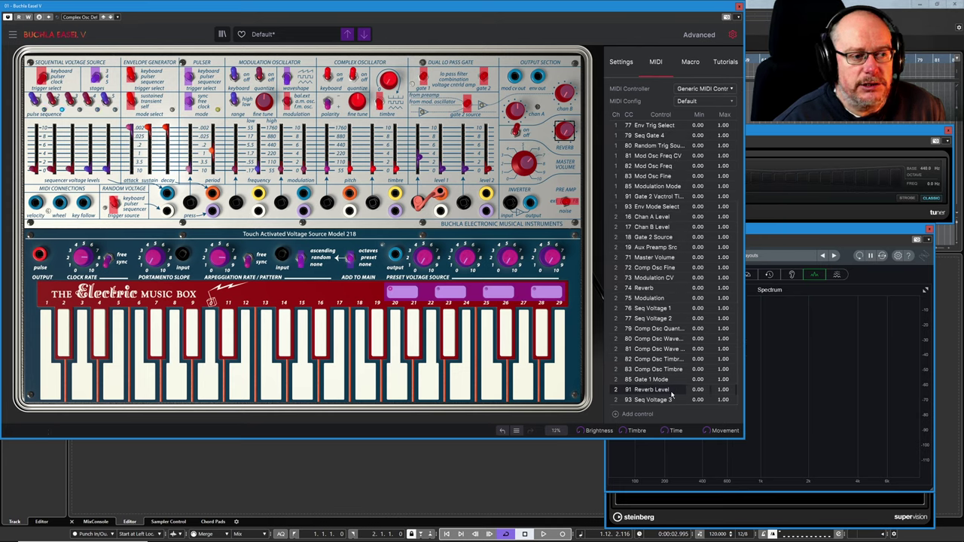
{"action": "mouse_move", "coordinate": [563, 133]}
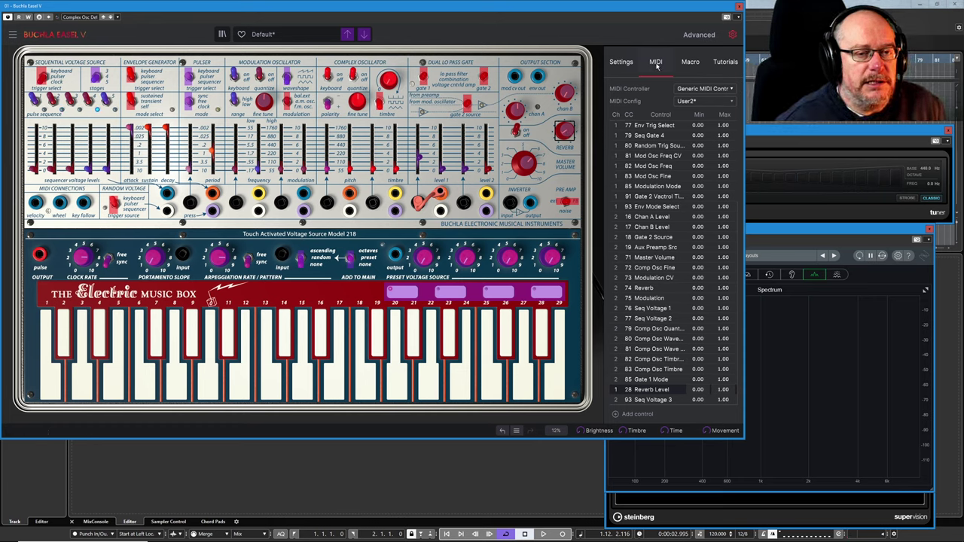
- Raise the Reverb Level mapping's minimum from 0.00 to 0.500, keeping maximum at 1.00
{"action": "left_click", "coordinate": [618, 67]}
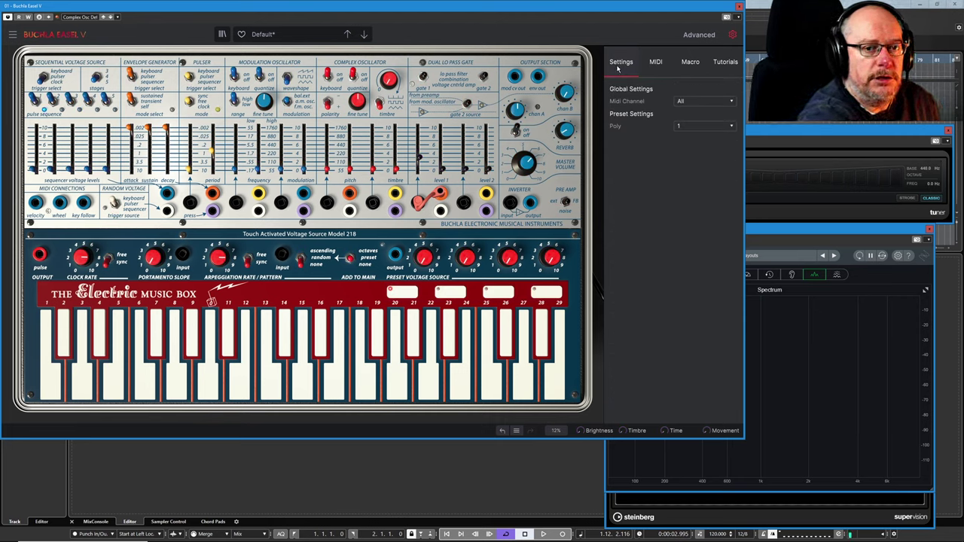
{"action": "left_click", "coordinate": [658, 63]}
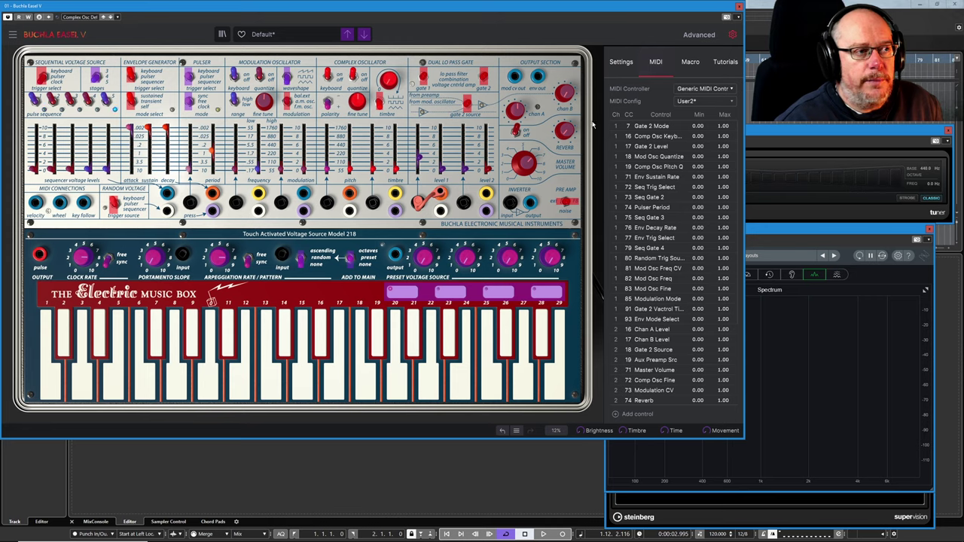
{"action": "left_click", "coordinate": [564, 131]}
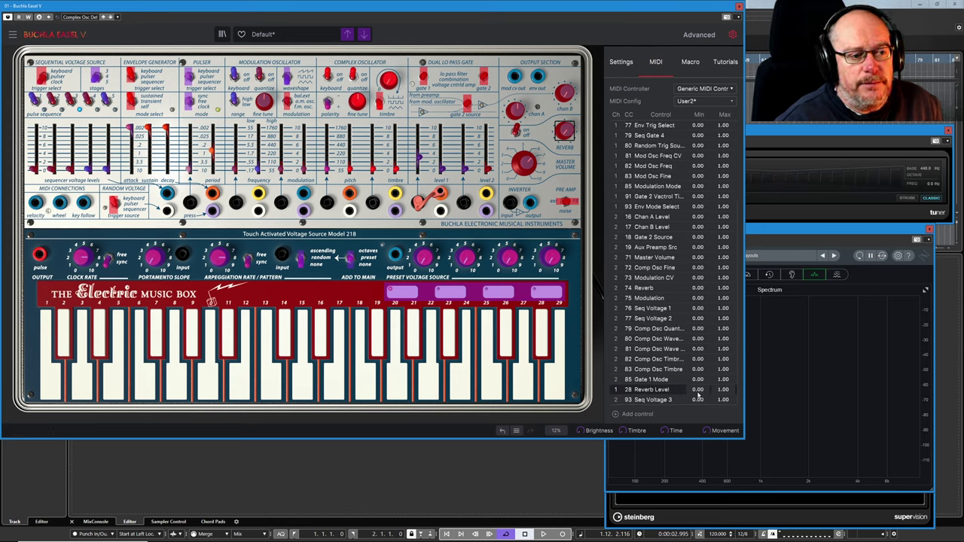
{"action": "left_click_drag", "start_coordinate": [699, 392], "coordinate": [700, 380]}
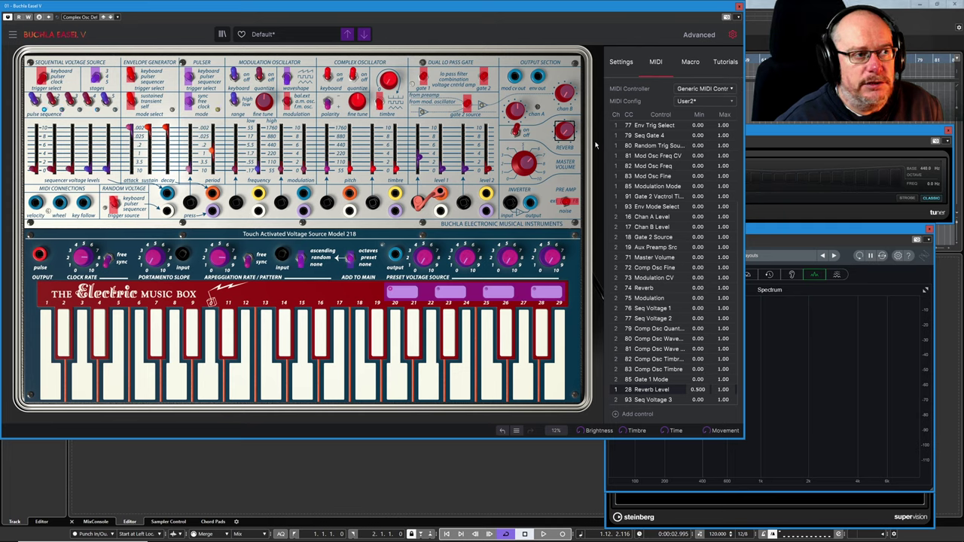
- Back on the Settings view, sweep the Reverb knob up and down, leaving it at 0.496
{"action": "left_click", "coordinate": [621, 62]}
{"action": "scroll", "coordinate": [564, 130], "scroll_direction": "up", "scroll_amount": 10}
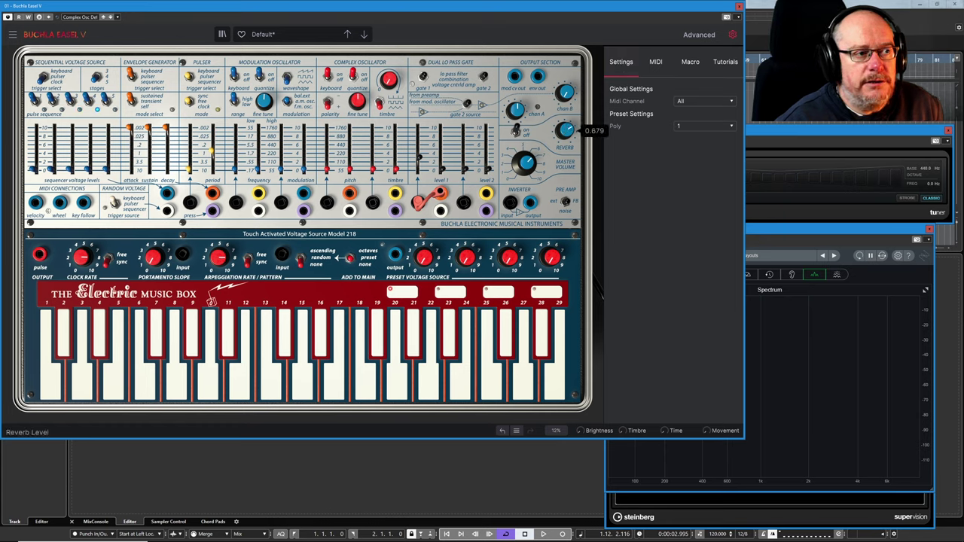
{"action": "scroll", "coordinate": [567, 130], "scroll_direction": "down", "scroll_amount": 9}
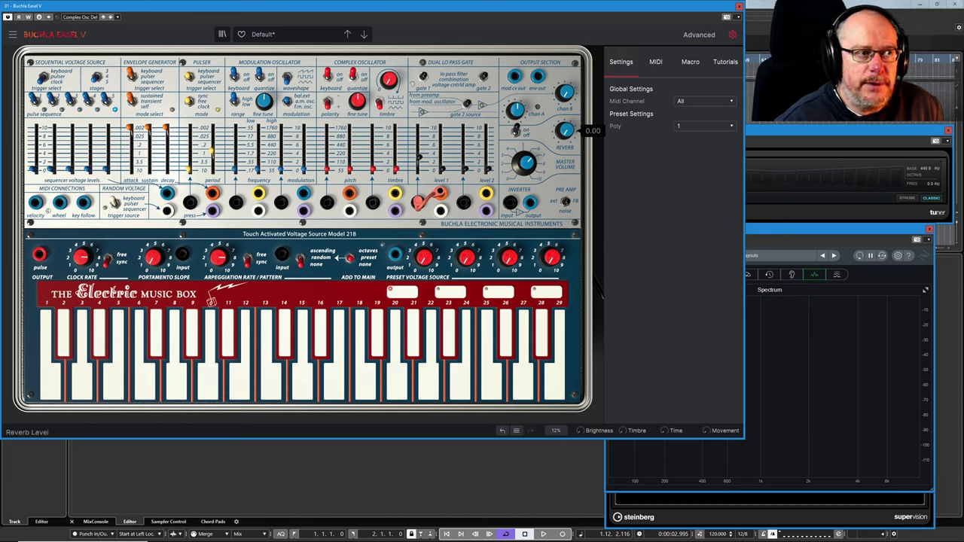
{"action": "scroll", "coordinate": [566, 130], "scroll_direction": "down", "scroll_amount": 1}
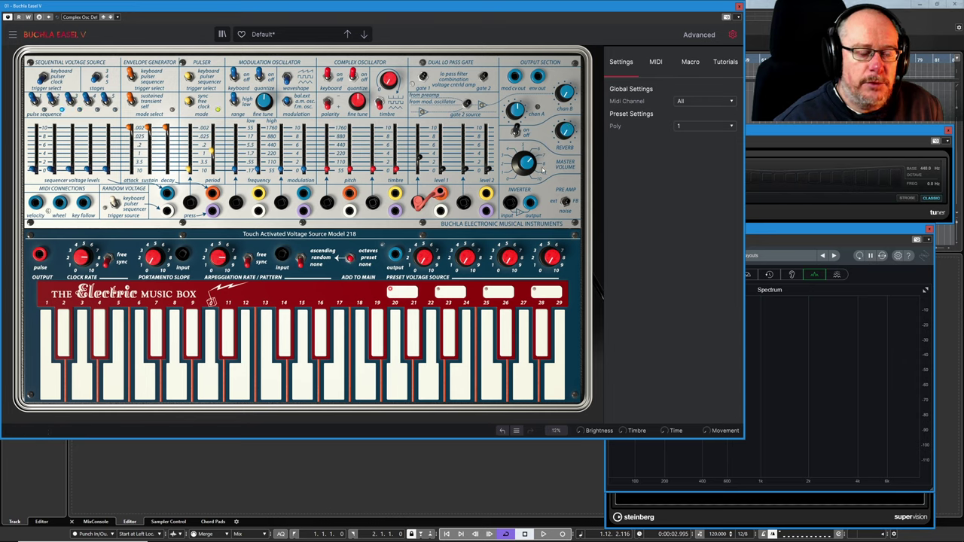
{"action": "mouse_move", "coordinate": [566, 134]}
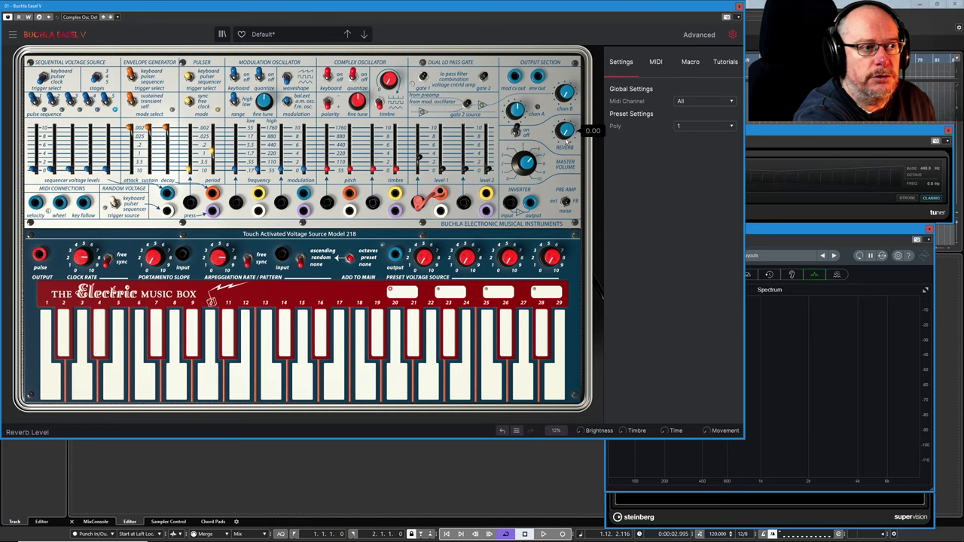
{"action": "scroll", "coordinate": [566, 141], "scroll_direction": "up", "scroll_amount": 5}
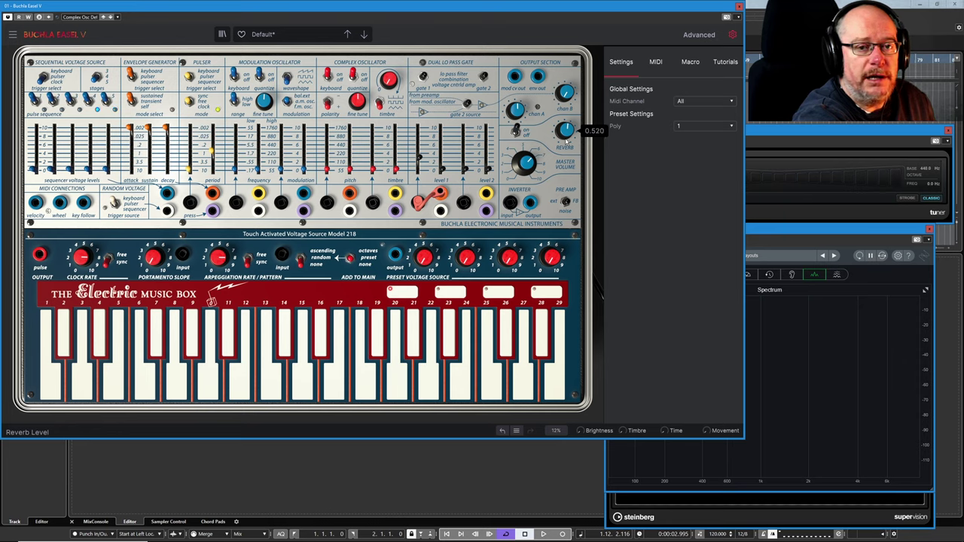
{"action": "scroll", "coordinate": [566, 140], "scroll_direction": "up", "scroll_amount": 10}
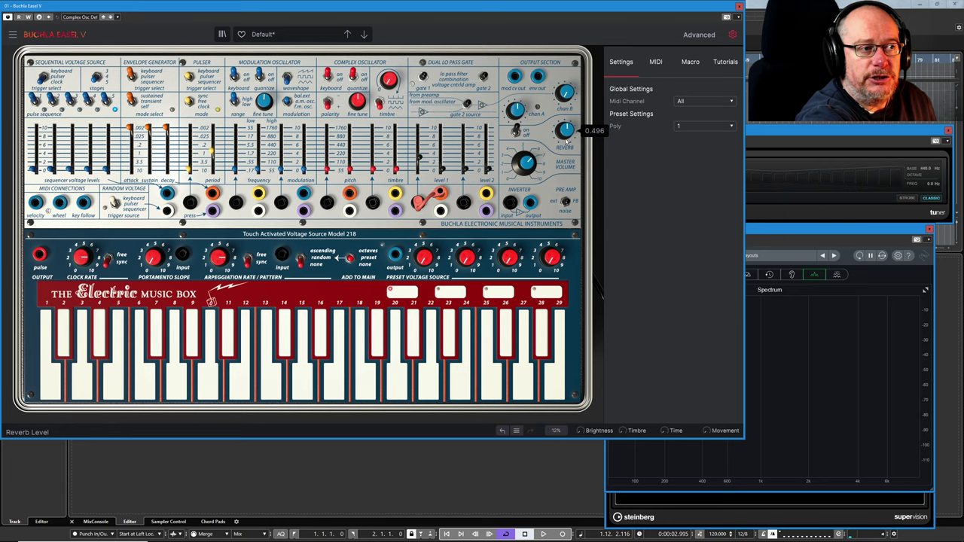
{"action": "scroll", "coordinate": [566, 140], "scroll_direction": "down", "scroll_amount": 14}
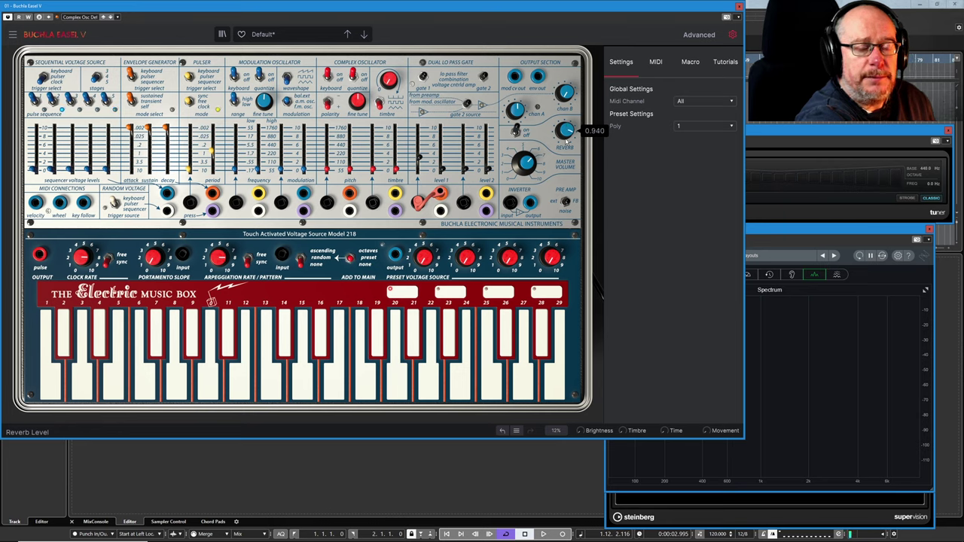
{"action": "scroll", "coordinate": [566, 140], "scroll_direction": "down", "scroll_amount": 18}
{"action": "scroll", "coordinate": [566, 140], "scroll_direction": "down", "scroll_amount": 14}
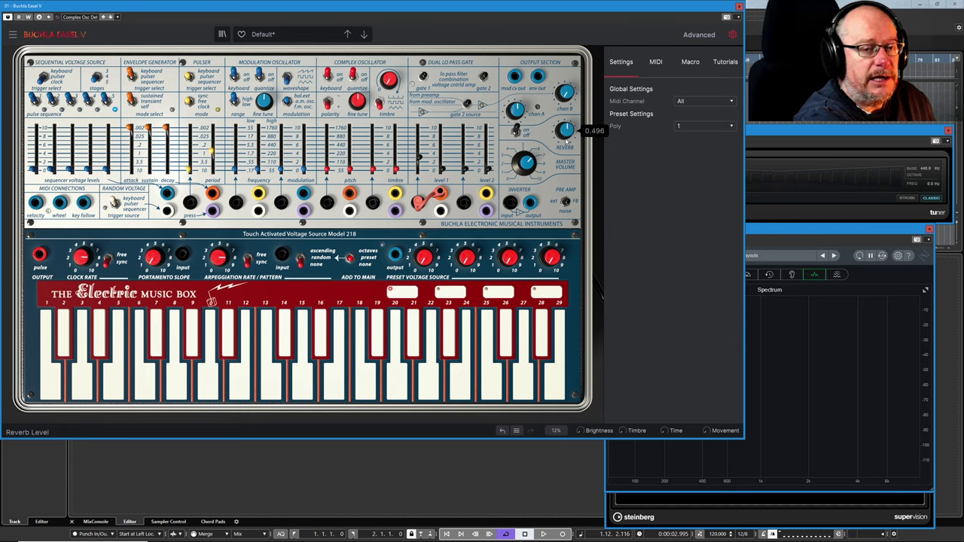
- Check the MIDI Config options without choosing any, then show the Macro page
{"action": "left_click", "coordinate": [655, 61]}
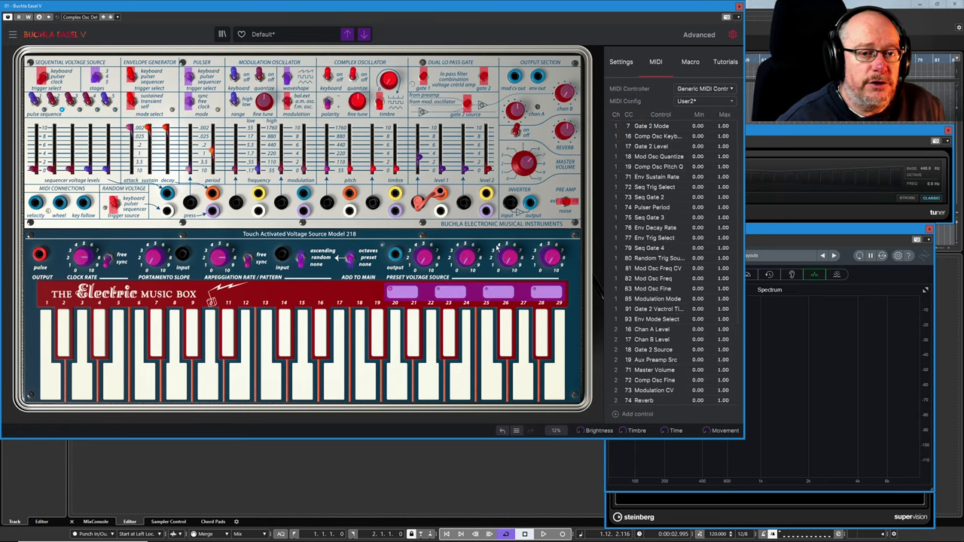
{"action": "left_click", "coordinate": [696, 102]}
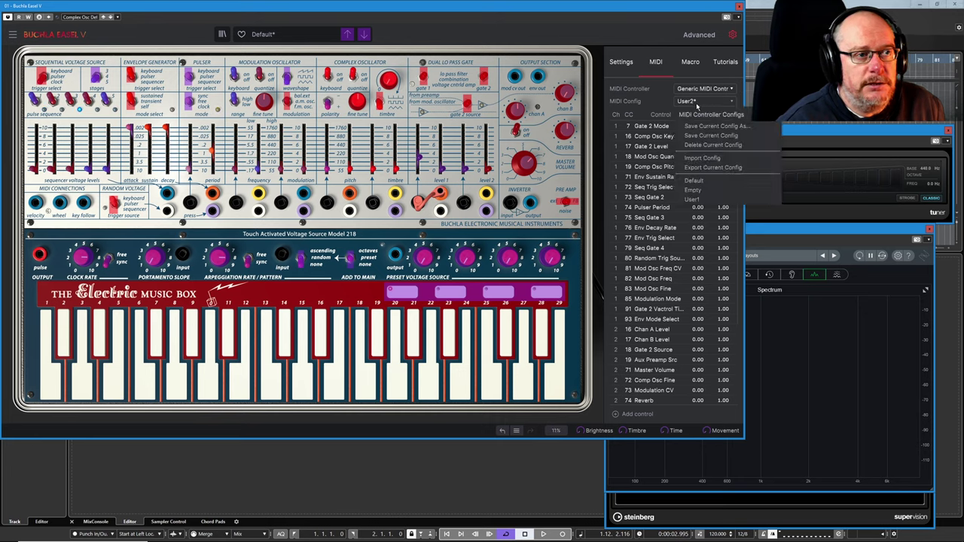
{"action": "left_click", "coordinate": [617, 216]}
{"action": "left_click", "coordinate": [691, 64]}
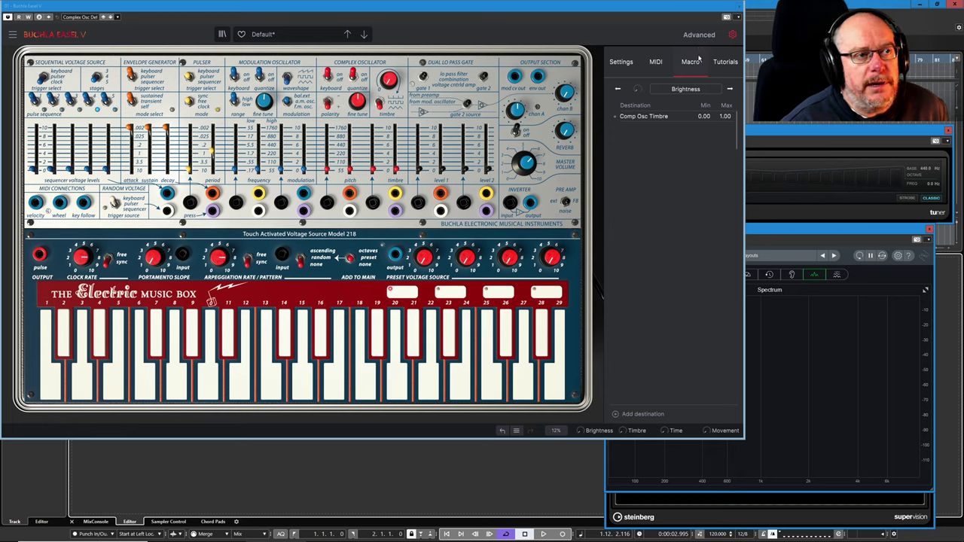
- Cycle through the Timbre, Time and Movement macros and back to Brightness
{"action": "left_click", "coordinate": [729, 90]}
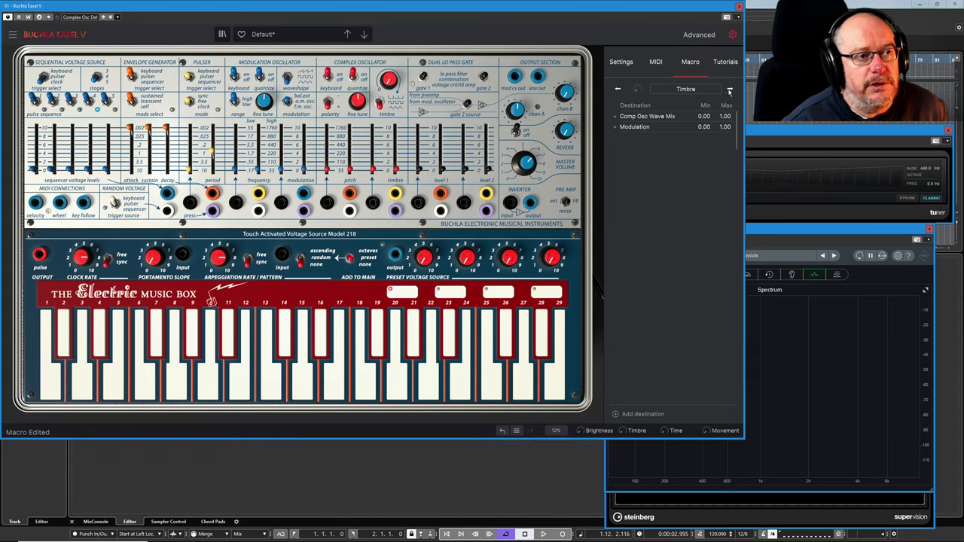
{"action": "left_click", "coordinate": [730, 89]}
{"action": "left_click", "coordinate": [729, 89]}
{"action": "left_click", "coordinate": [729, 89]}
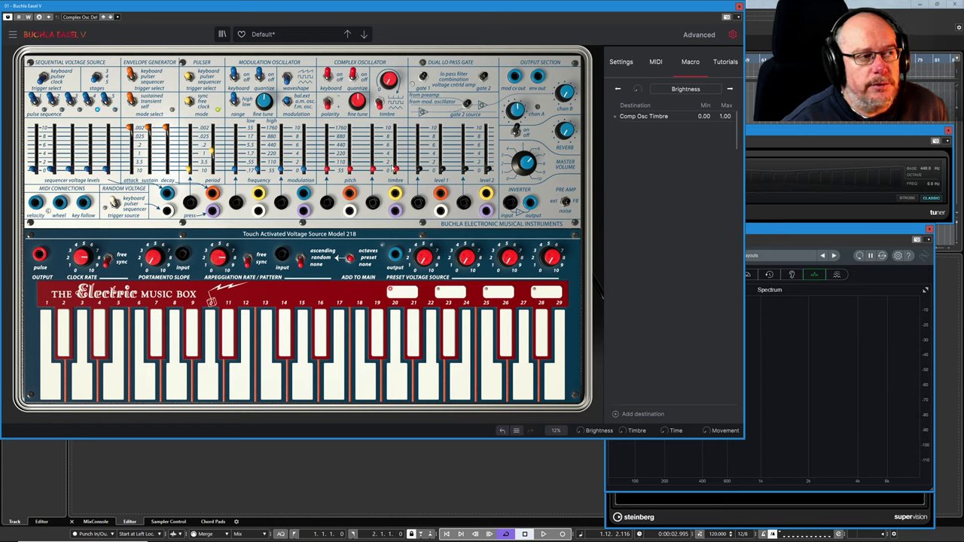
{"action": "mouse_move", "coordinate": [397, 171]}
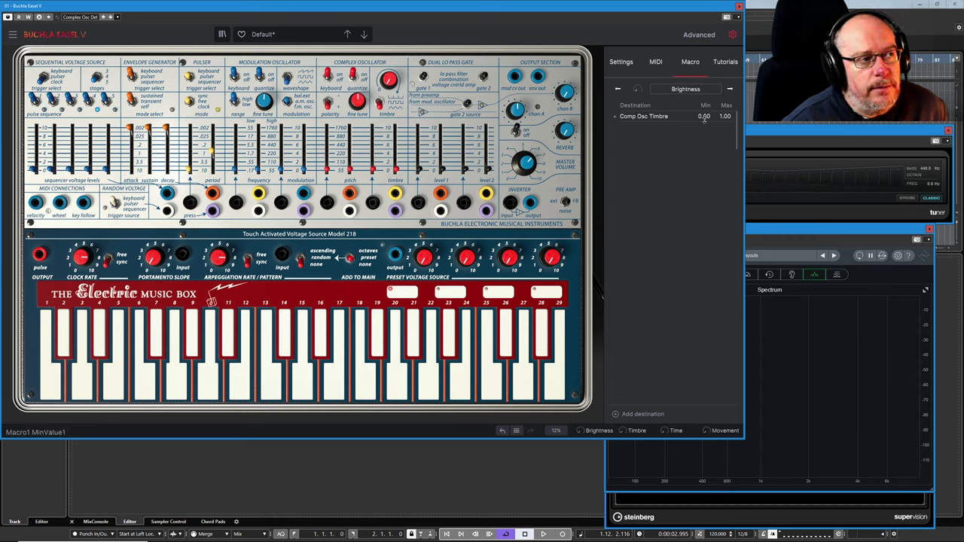
- Expand the Comp Osc Timbre row to show its response curve and try different minimum values
{"action": "left_click", "coordinate": [615, 117]}
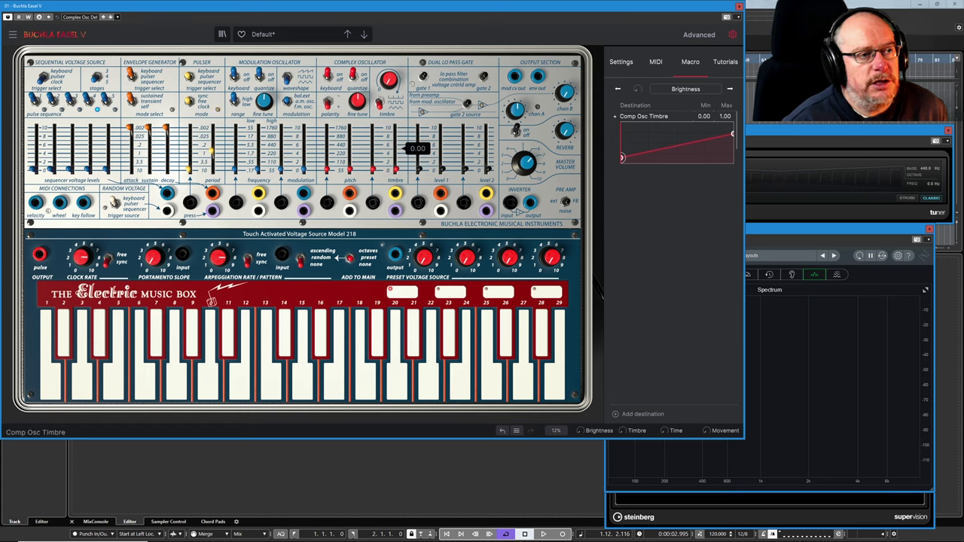
{"action": "left_click_drag", "start_coordinate": [397, 170], "coordinate": [397, 159]}
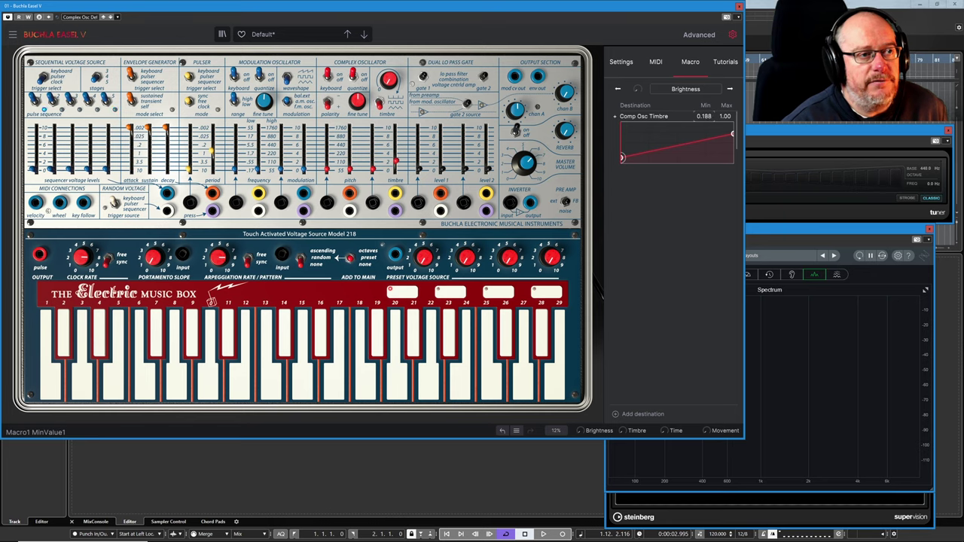
{"action": "left_click_drag", "start_coordinate": [703, 116], "coordinate": [703, 107]}
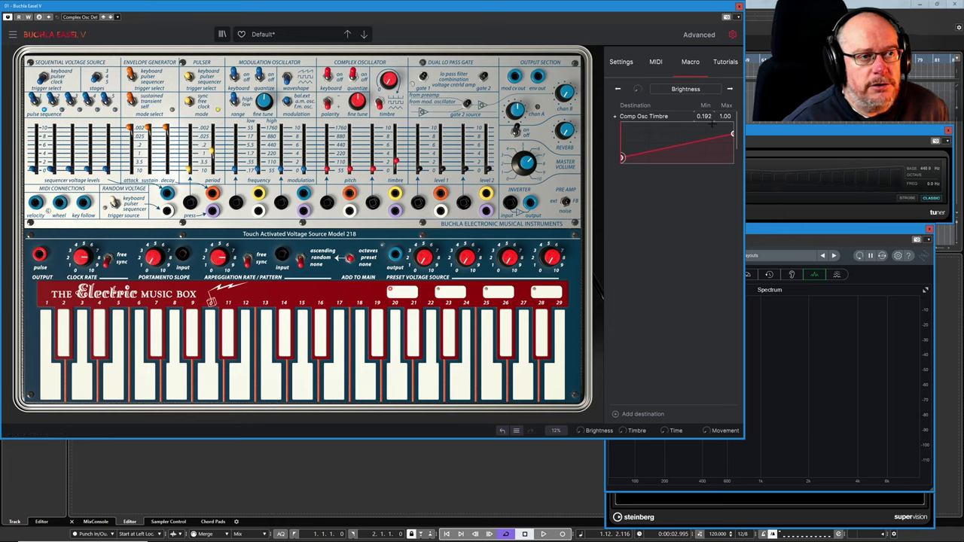
{"action": "left_click_drag", "start_coordinate": [704, 116], "coordinate": [704, 128]}
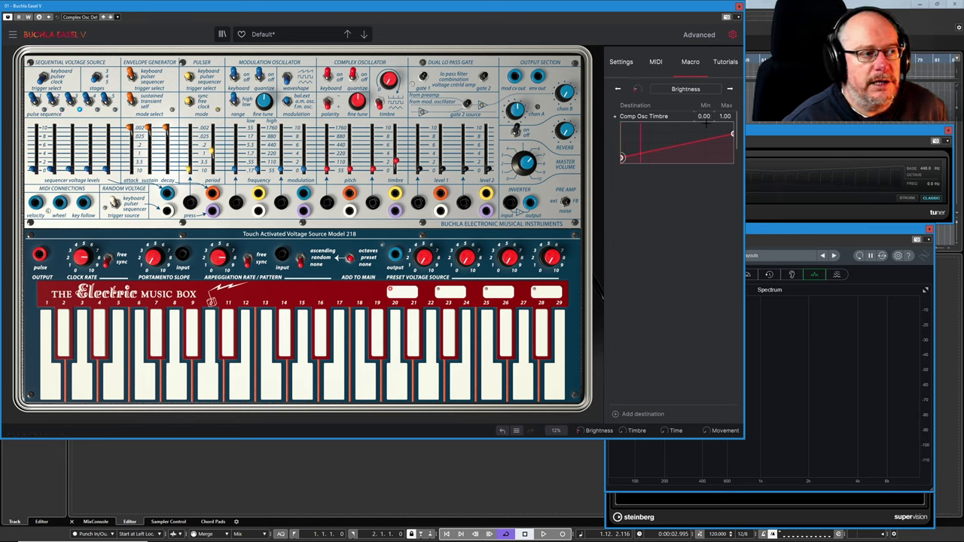
{"action": "mouse_move", "coordinate": [397, 144]}
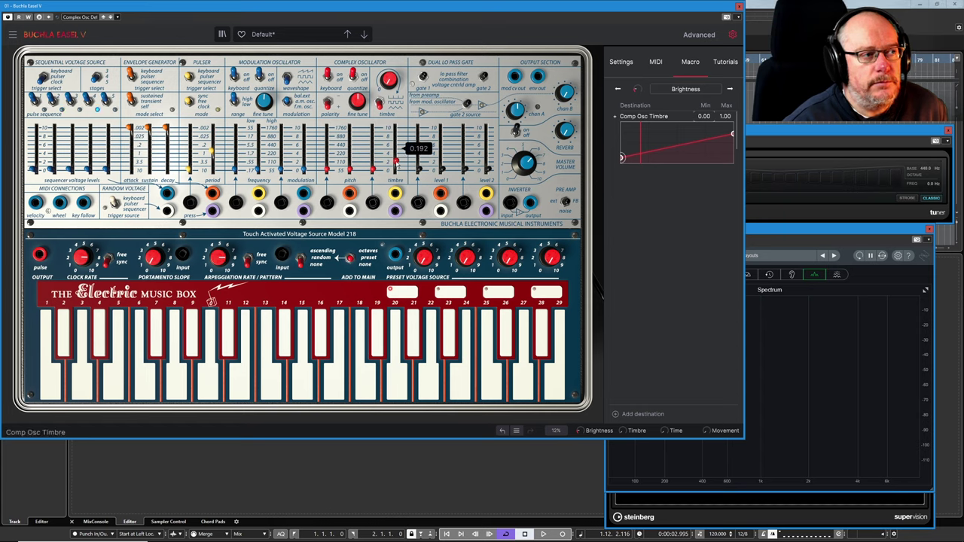
- Settle the Comp Osc Timbre minimum at 0.028, then turn Brightness to about 0.864 to test
{"action": "left_click_drag", "start_coordinate": [703, 116], "coordinate": [704, 117]}
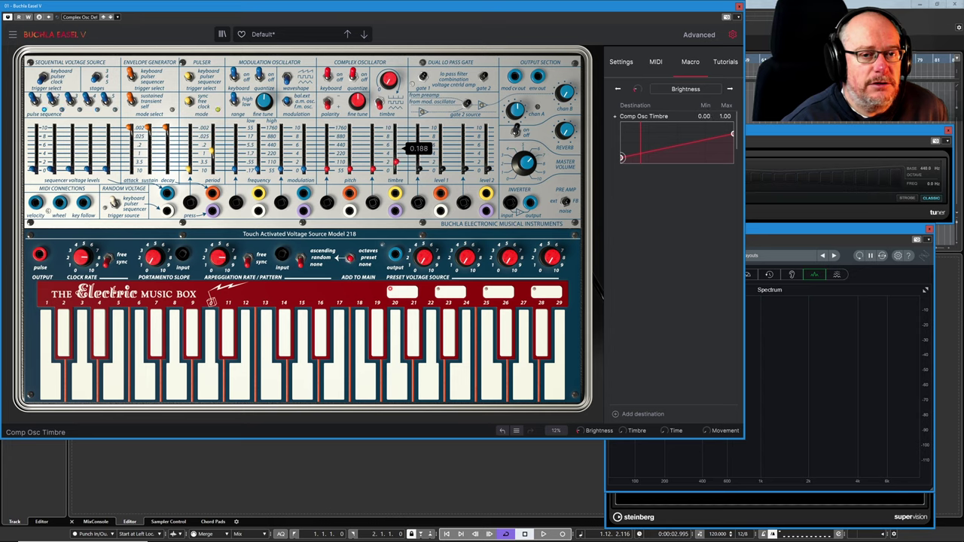
{"action": "mouse_move", "coordinate": [703, 116]}
{"action": "left_mouse_down"}
{"action": "mouse_move", "coordinate": [703, 101]}
{"action": "mouse_move", "coordinate": [703, 111]}
{"action": "left_mouse_up"}
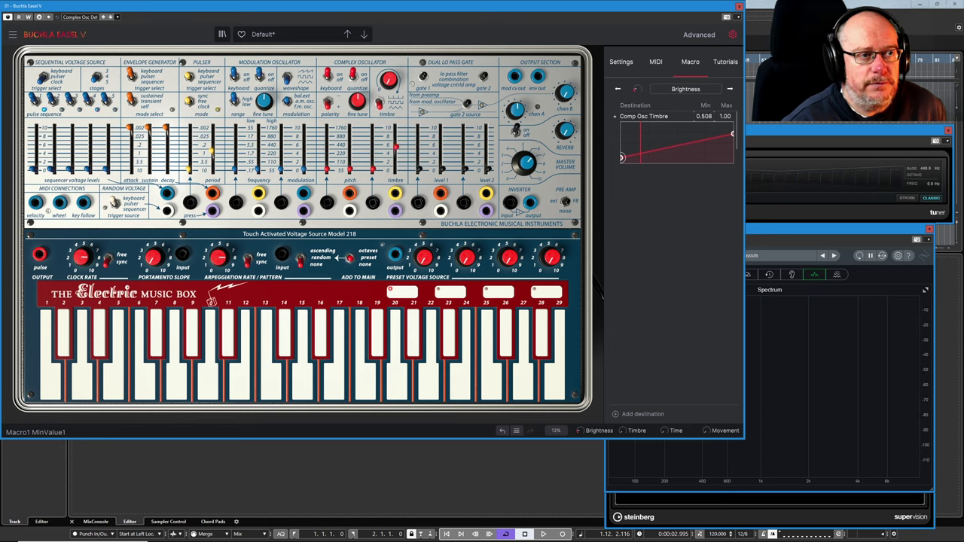
{"action": "left_click_drag", "start_coordinate": [703, 116], "coordinate": [703, 118]}
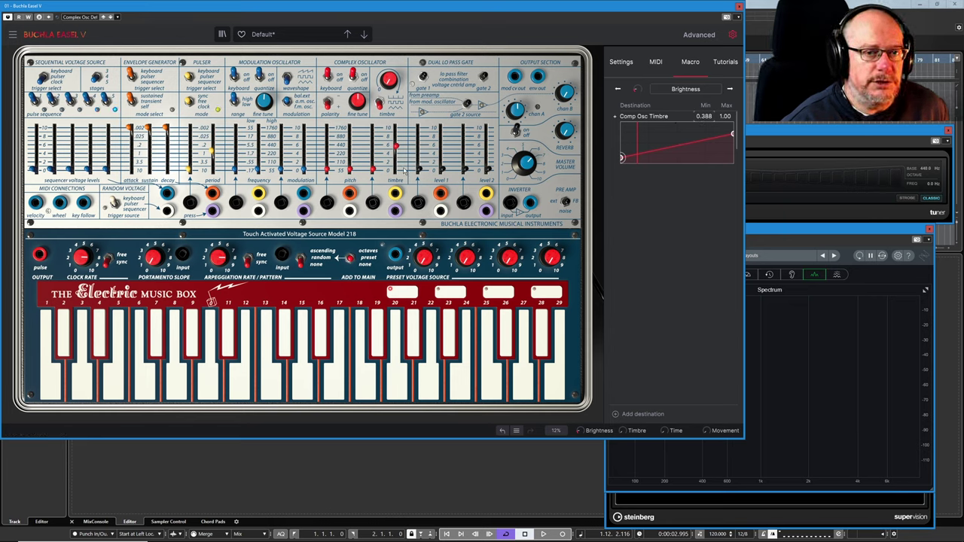
{"action": "left_click_drag", "start_coordinate": [397, 146], "coordinate": [397, 154]}
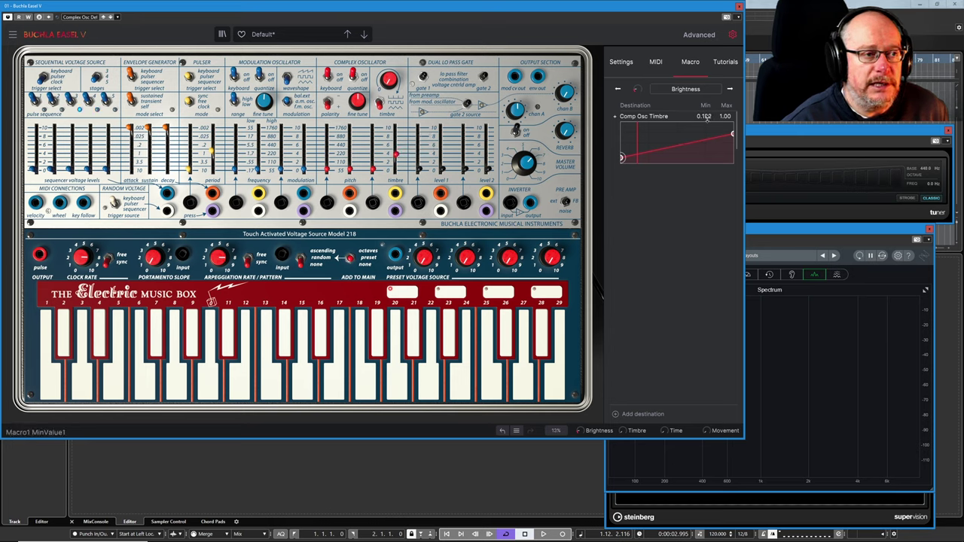
{"action": "left_click_drag", "start_coordinate": [703, 116], "coordinate": [702, 124]}
{"action": "left_click_drag", "start_coordinate": [637, 90], "coordinate": [637, 70]}
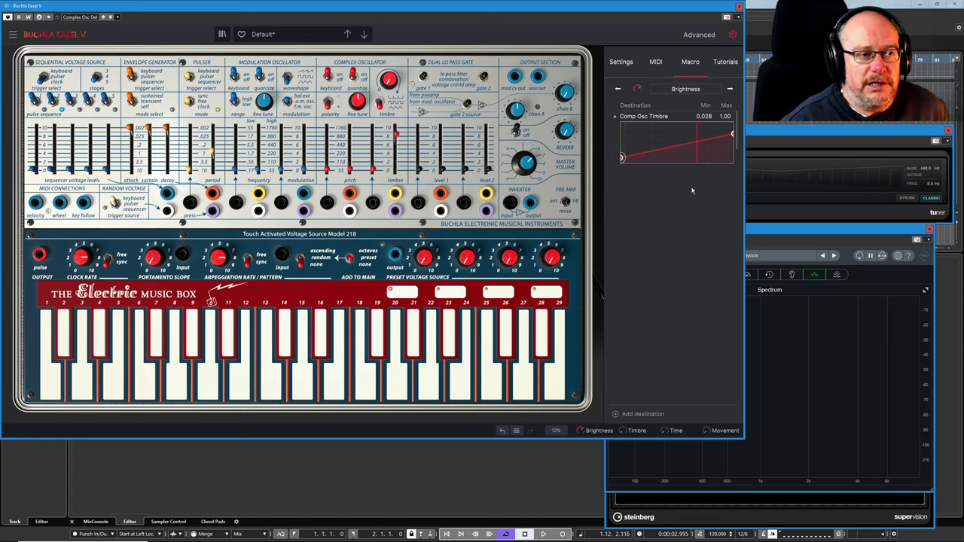
{"action": "mouse_move", "coordinate": [637, 89]}
{"action": "left_mouse_down"}
{"action": "mouse_move", "coordinate": [637, 111]}
{"action": "mouse_move", "coordinate": [637, 78]}
{"action": "mouse_move", "coordinate": [637, 120]}
{"action": "mouse_move", "coordinate": [637, 71]}
{"action": "left_mouse_up"}
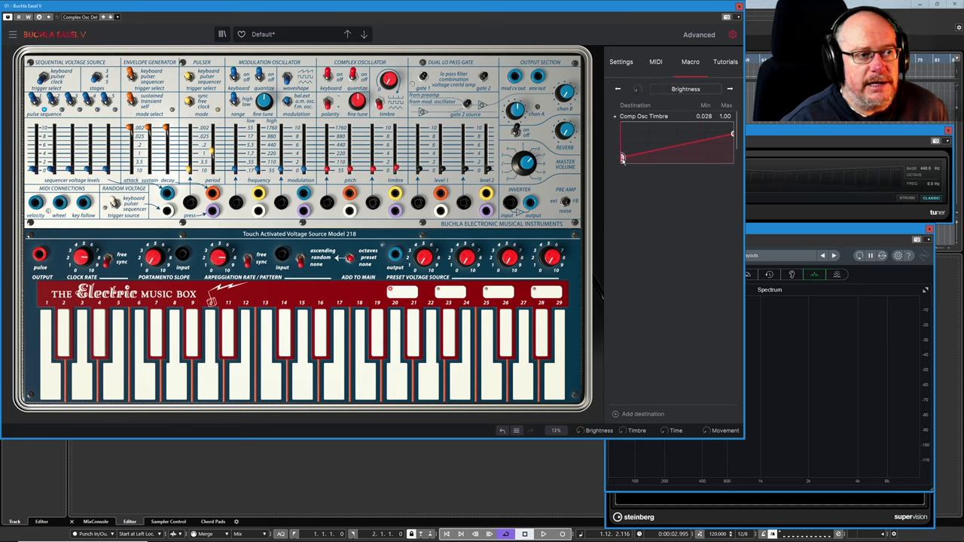
- Reshape the red response line so Comp Osc Timbre spans 0.00 to 0.621
{"action": "left_click_drag", "start_coordinate": [621, 158], "coordinate": [621, 158]}
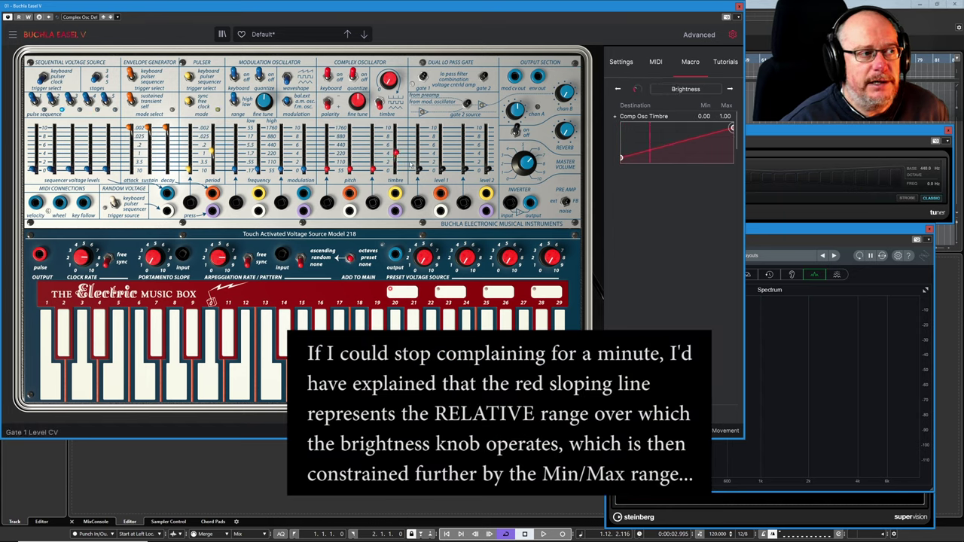
{"action": "mouse_move", "coordinate": [397, 158]}
{"action": "left_click_drag", "start_coordinate": [622, 158], "coordinate": [622, 148]}
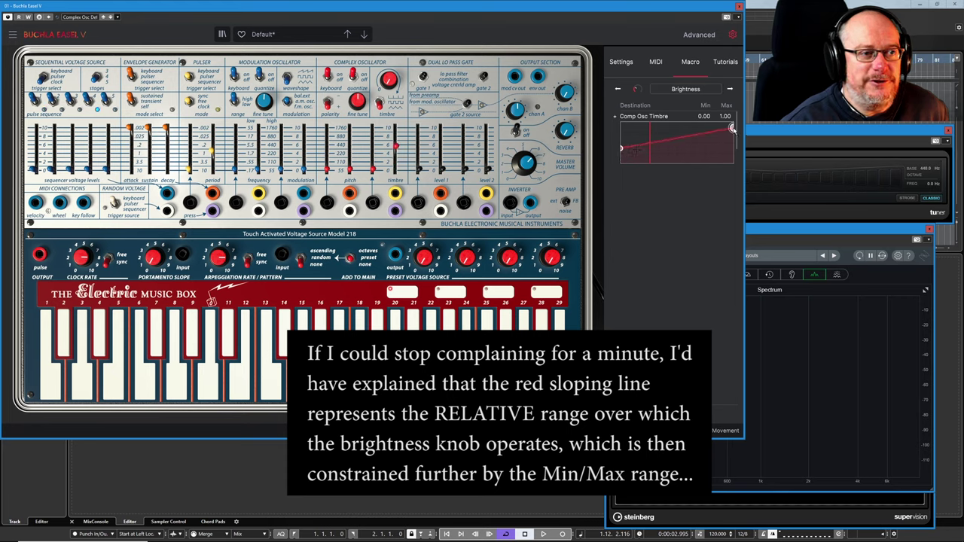
{"action": "left_click_drag", "start_coordinate": [734, 129], "coordinate": [732, 137]}
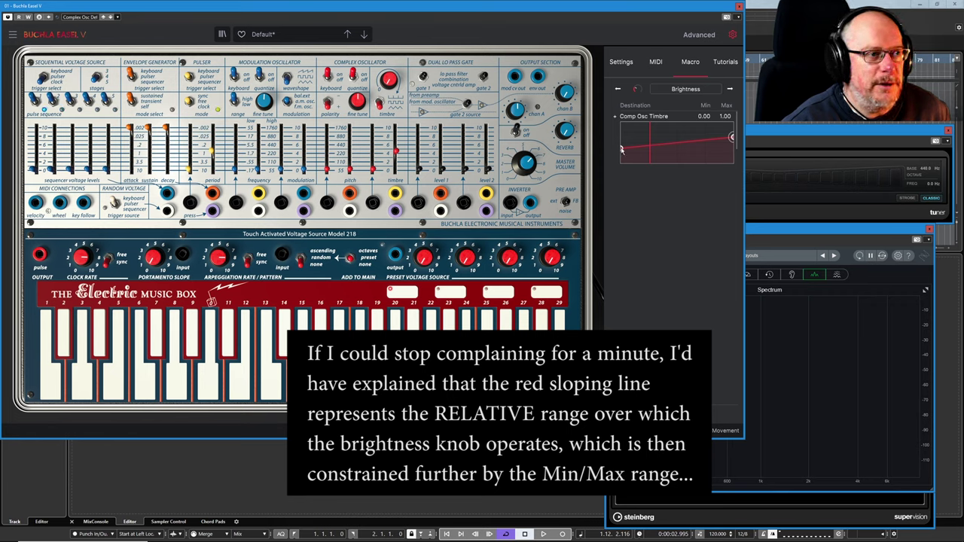
{"action": "left_click_drag", "start_coordinate": [621, 149], "coordinate": [621, 158]}
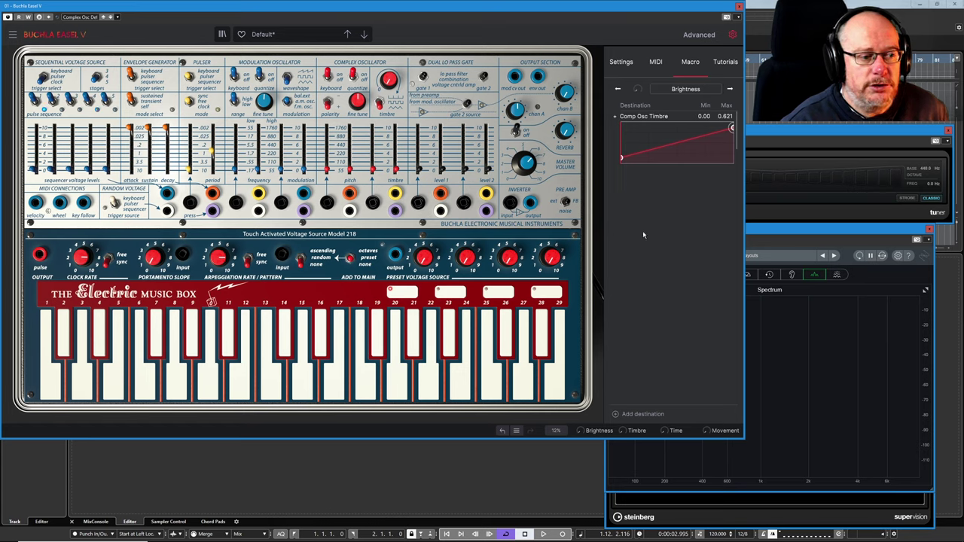
- Add Chan A Level as a Brightness destination, delete Comp Osc Timbre, then show the Timbre macro
{"action": "left_click", "coordinate": [640, 413]}
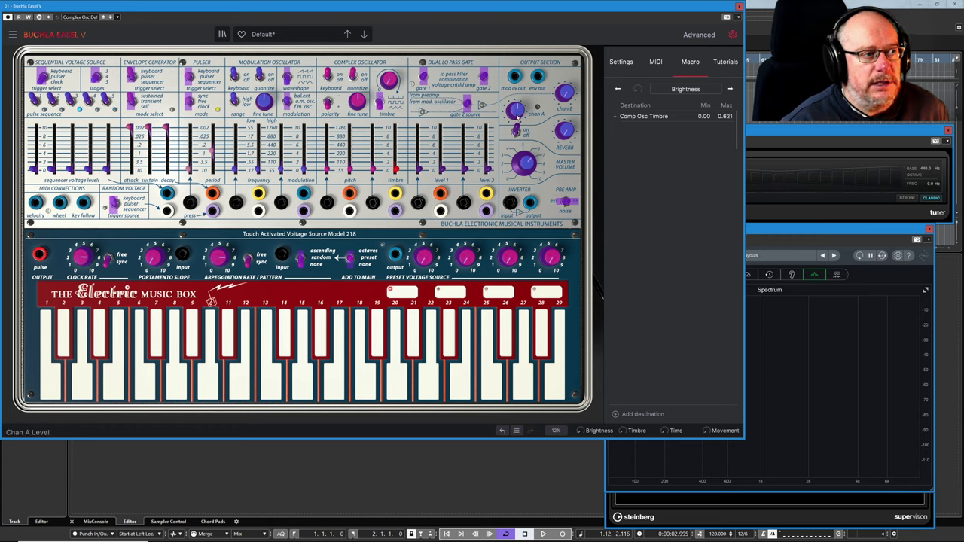
{"action": "left_click", "coordinate": [516, 110]}
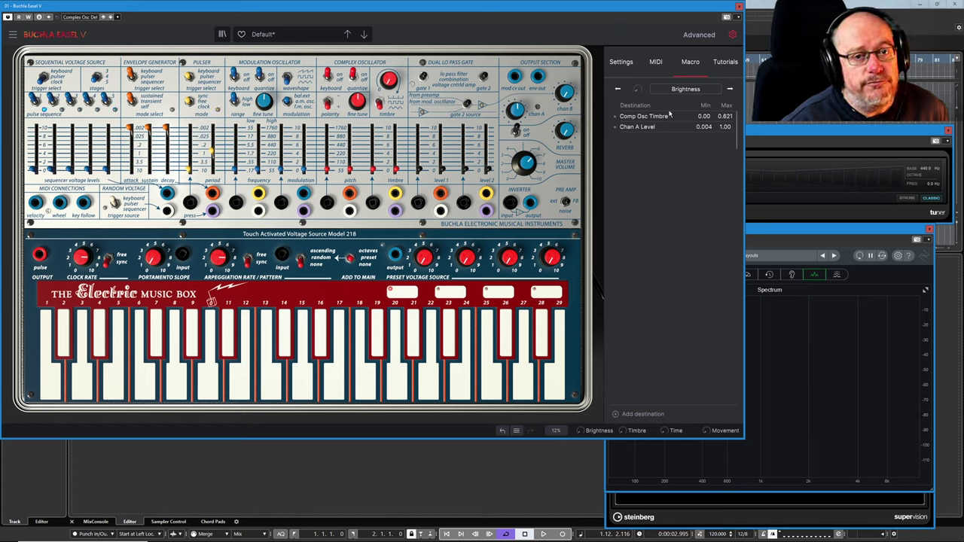
{"action": "right_click", "coordinate": [642, 118]}
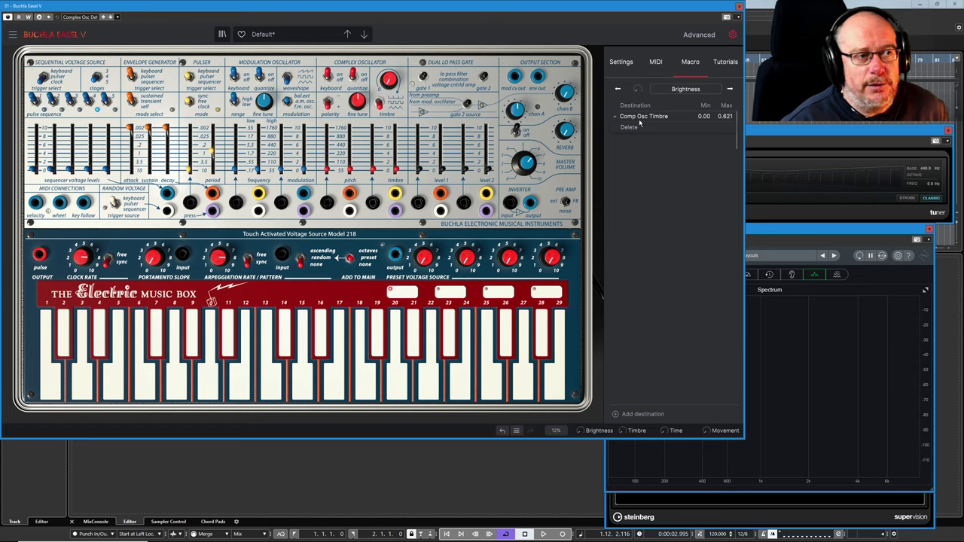
{"action": "left_click", "coordinate": [630, 128]}
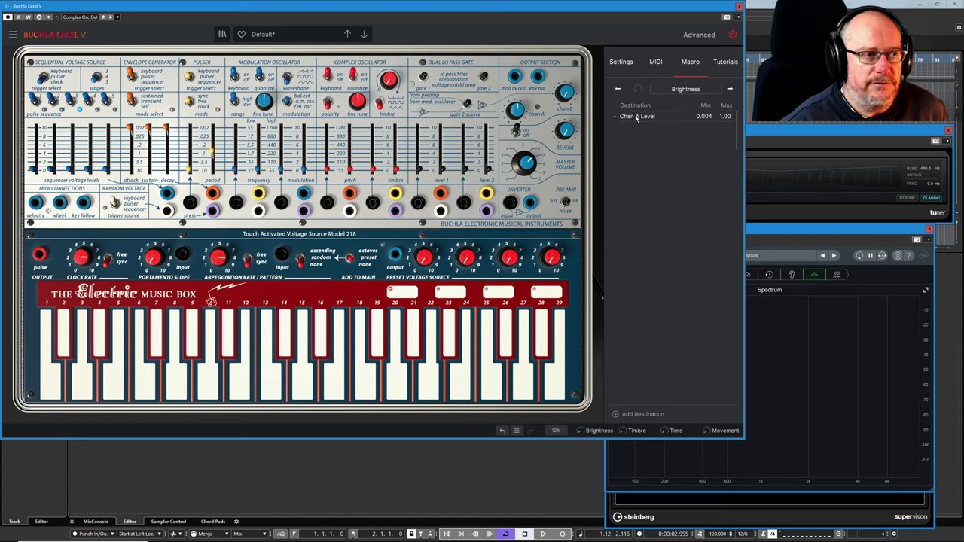
{"action": "left_click", "coordinate": [730, 89]}
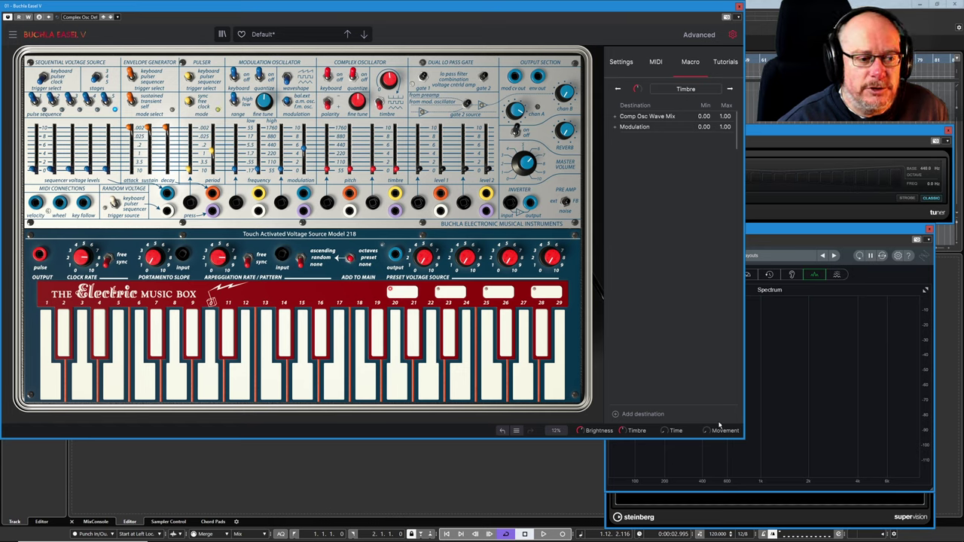
- Bend the Timbre macro's Modulation response curve upward in the graph editor
{"action": "left_click", "coordinate": [627, 128]}
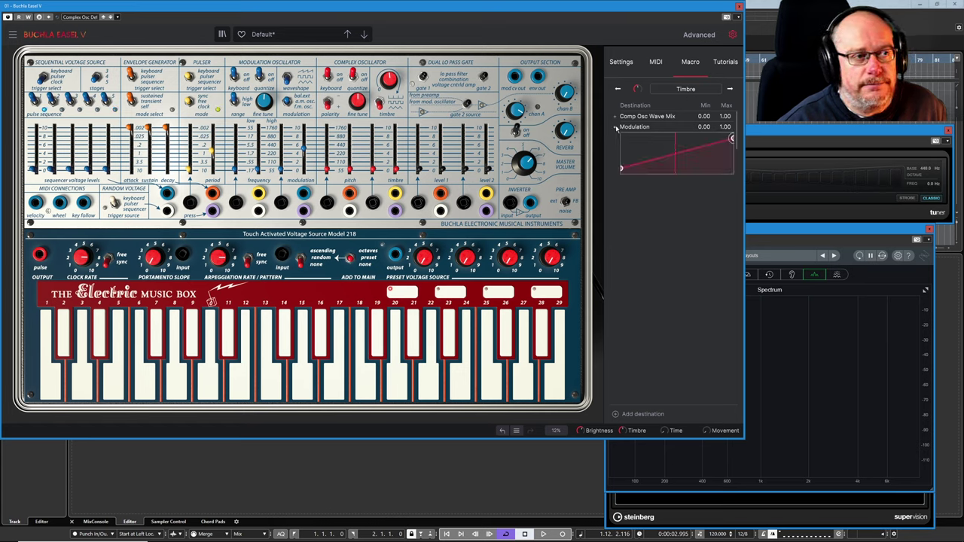
{"action": "left_click_drag", "start_coordinate": [648, 167], "coordinate": [648, 150]}
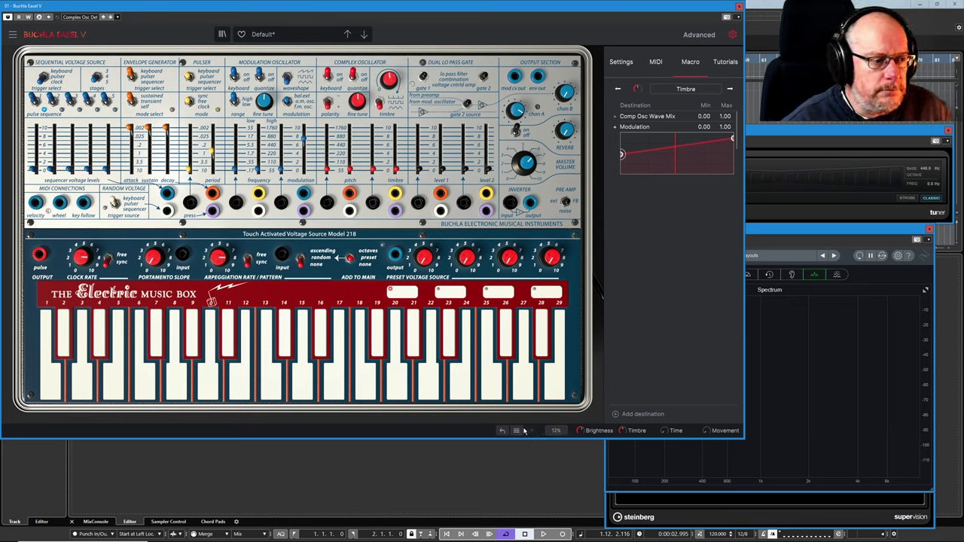
- In the History panel, step back through the Timbre change and earlier states
{"action": "left_click", "coordinate": [519, 431]}
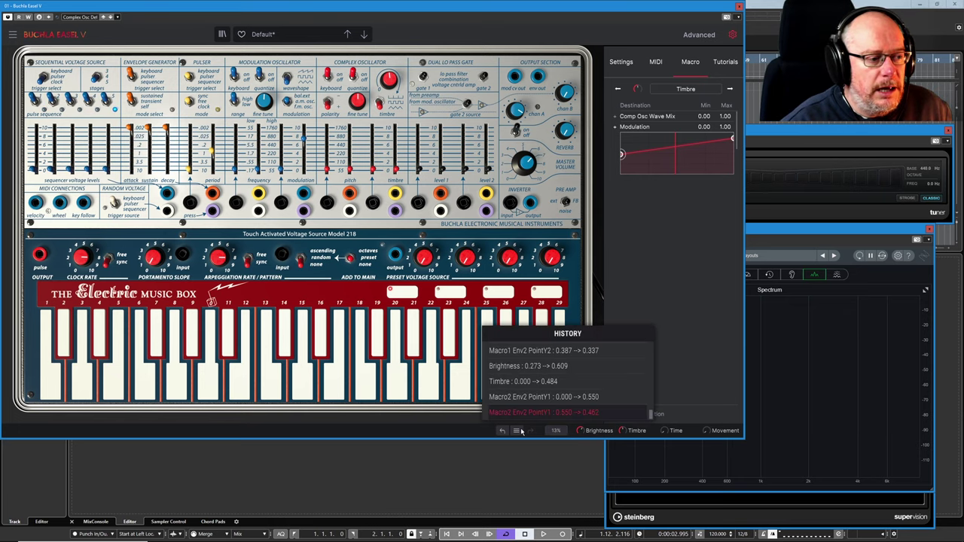
{"action": "left_click", "coordinate": [527, 383]}
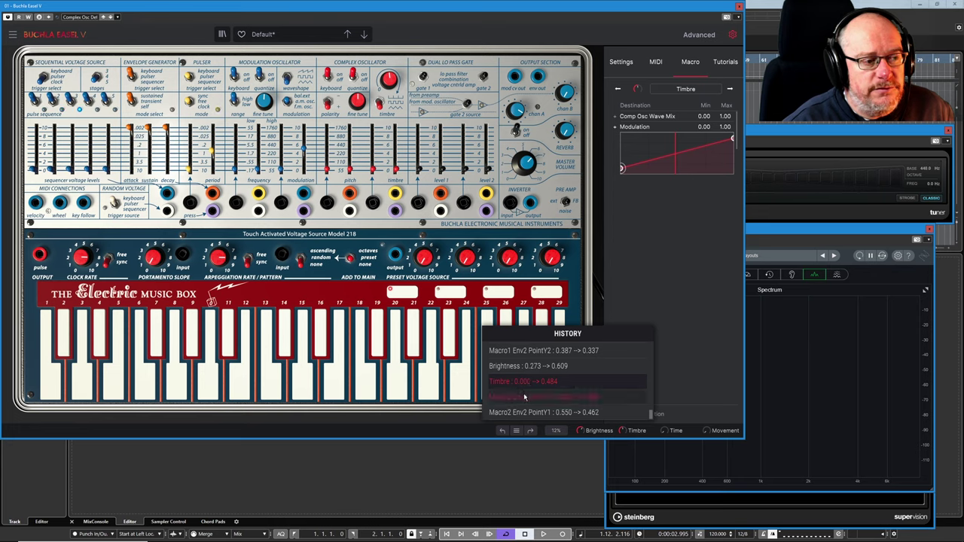
{"action": "left_click", "coordinate": [523, 397]}
{"action": "left_click", "coordinate": [527, 374]}
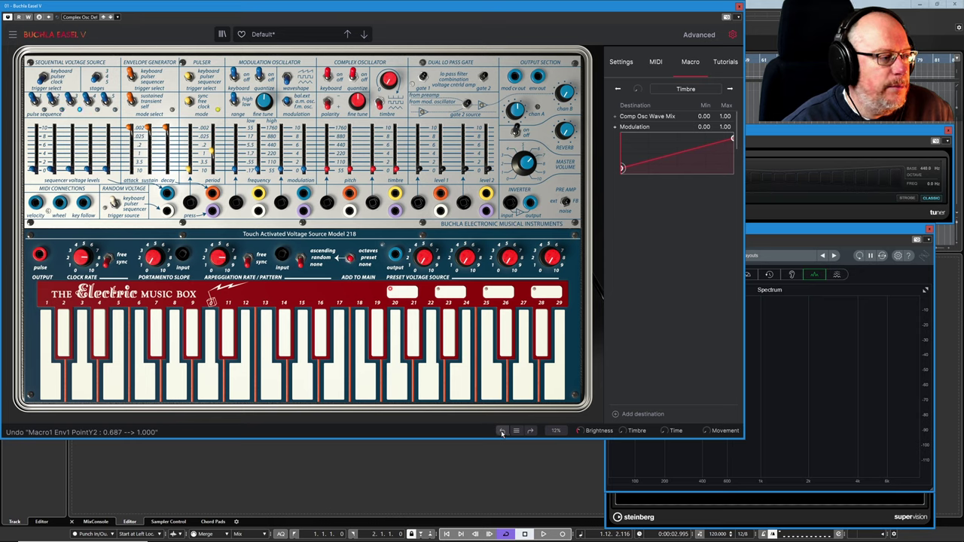
- Undo the last two changes, including the curve point edit, and scroll the history list to the top
{"action": "left_click", "coordinate": [502, 432]}
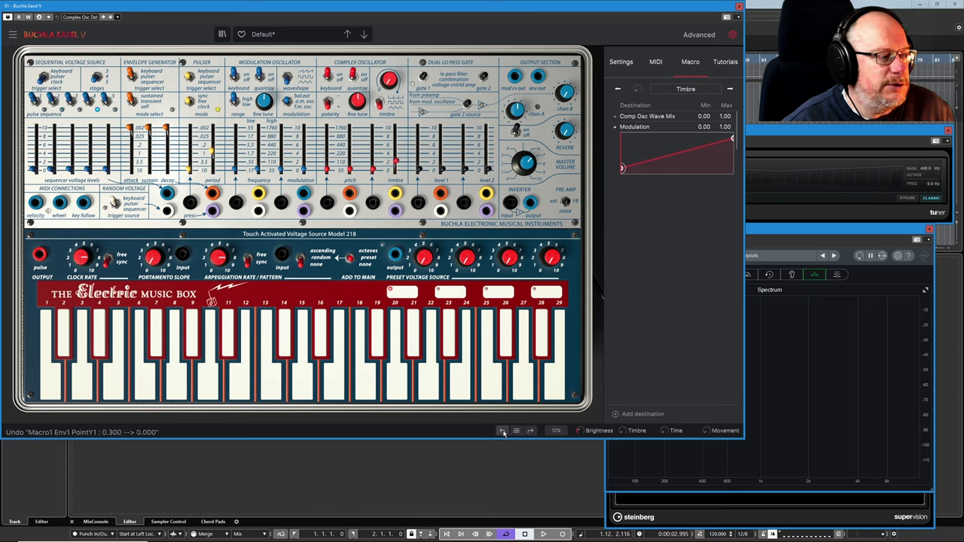
{"action": "left_click", "coordinate": [502, 433]}
{"action": "left_click", "coordinate": [516, 430]}
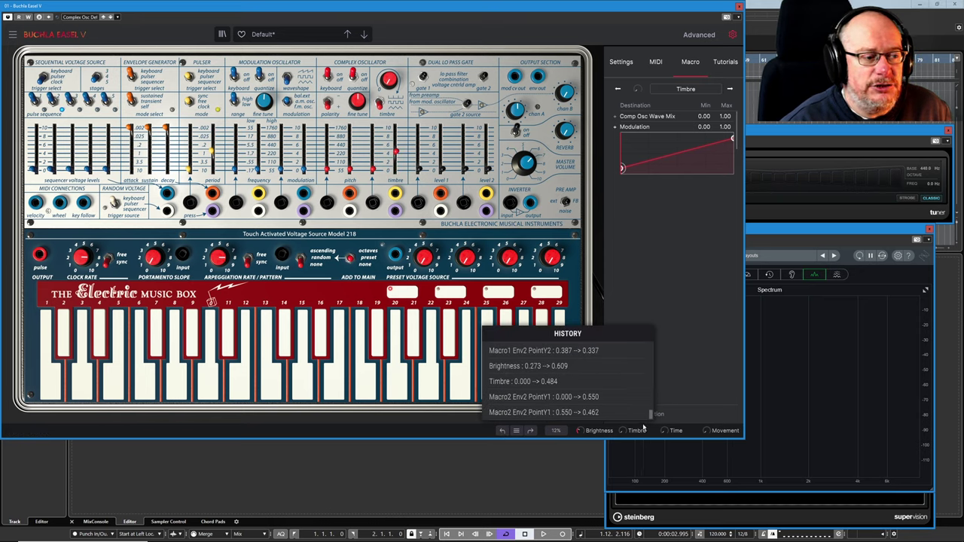
{"action": "left_click_drag", "start_coordinate": [649, 413], "coordinate": [655, 332]}
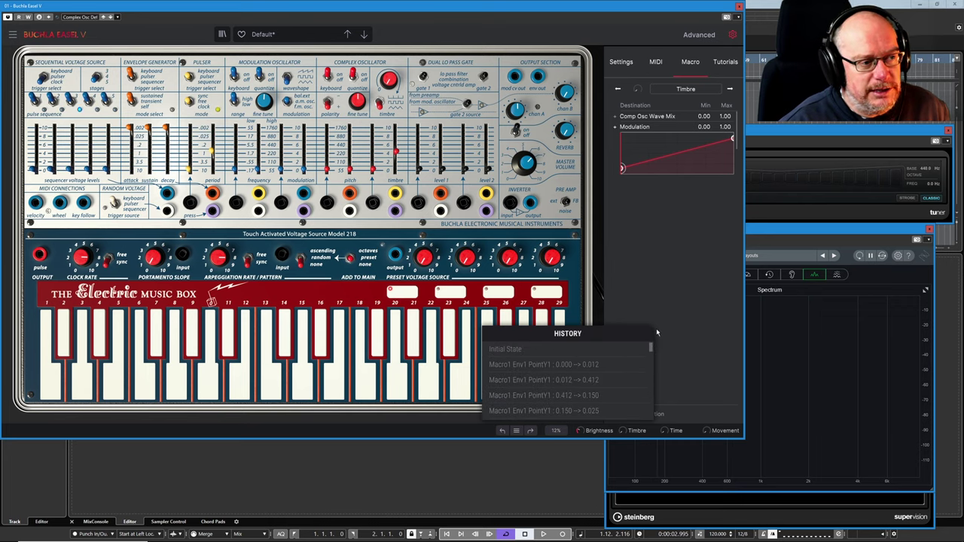
{"action": "left_click", "coordinate": [504, 349]}
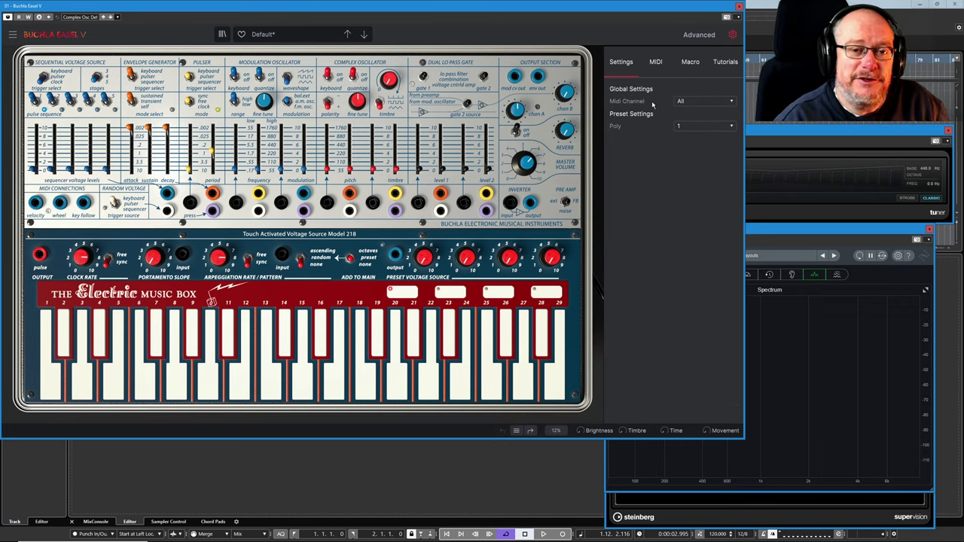